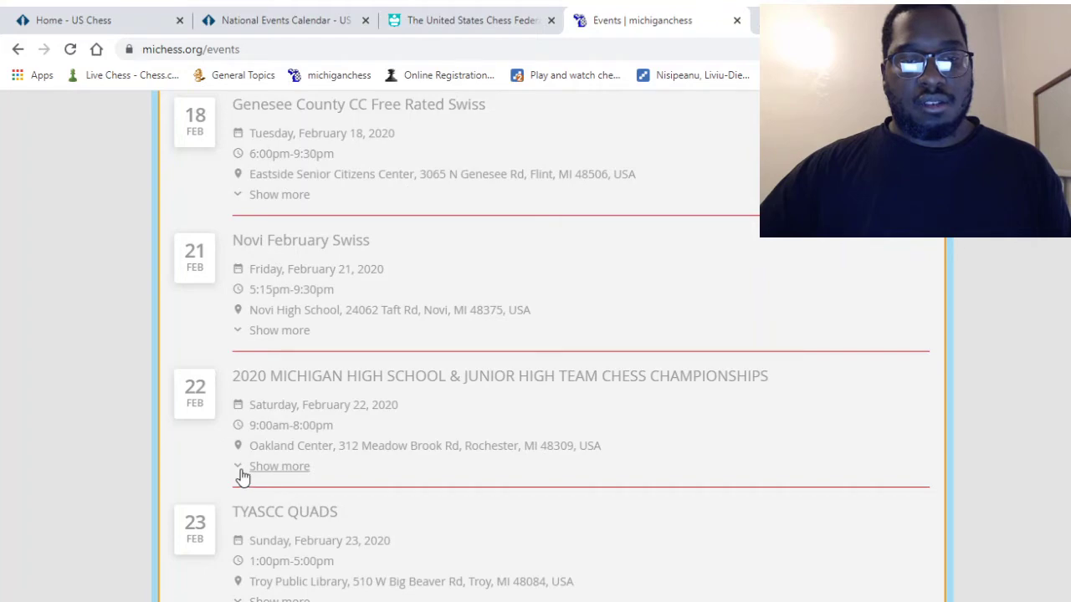
- Expand the Feb 22 championship details and follow its onlineregistration.cc registration link
click(241, 471)
scroll(306, 449, down, 2)
scroll(364, 446, down, 8)
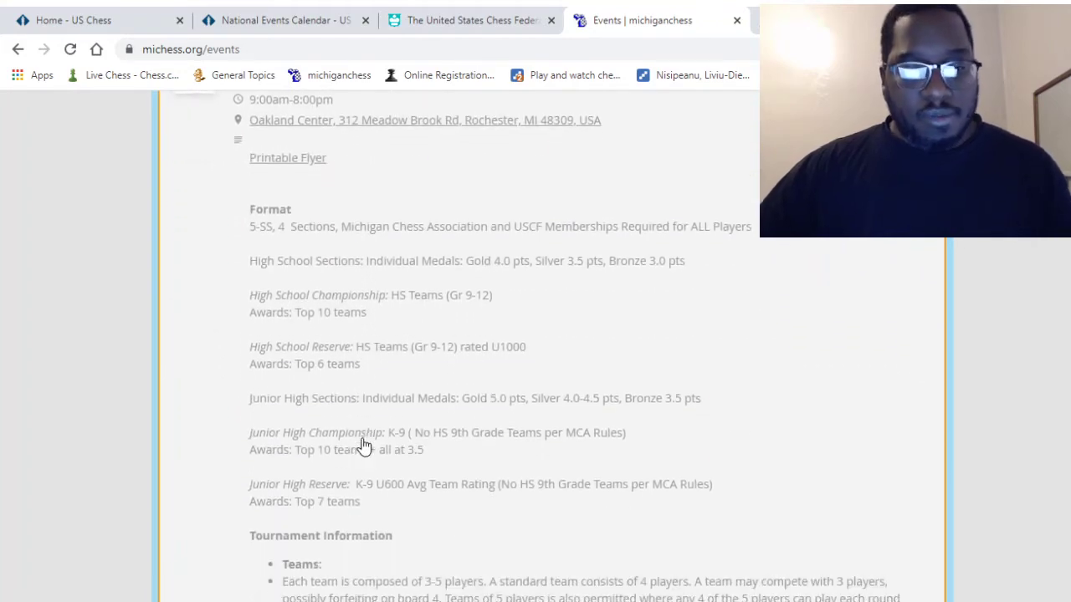
scroll(363, 446, down, 6)
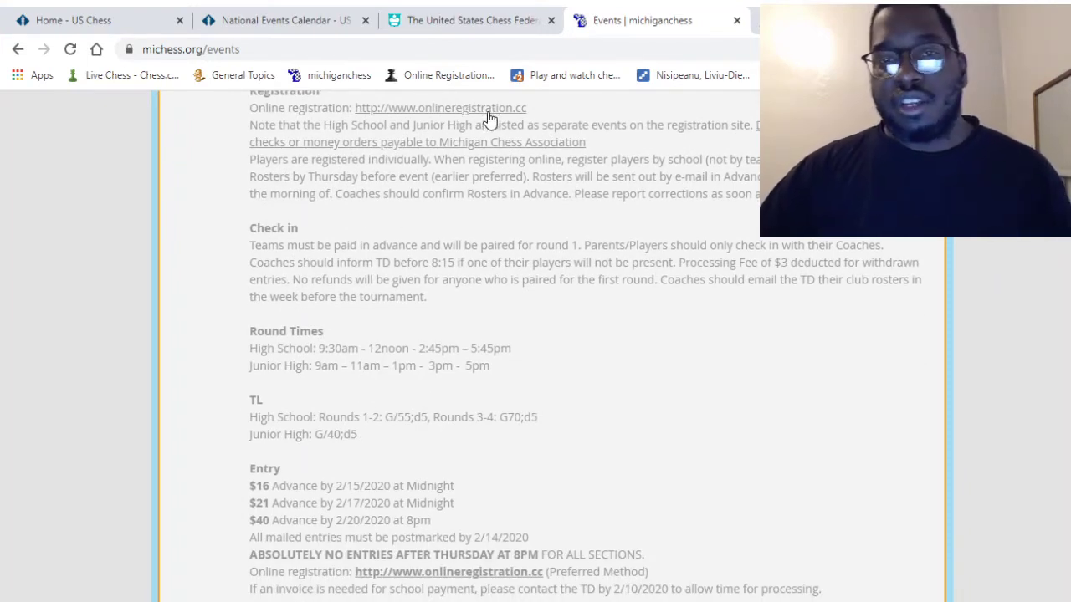
click(487, 108)
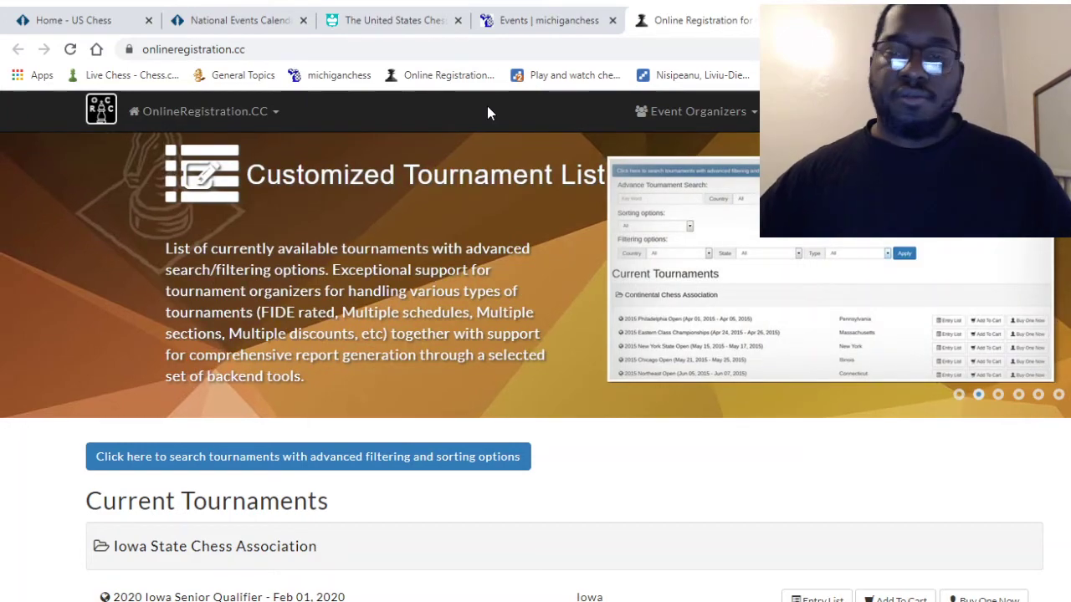
- Choose Buy One Now for the Michigan Chess Association's 2020 Michigan High School Team (9-12) event
scroll(360, 395, down, 6)
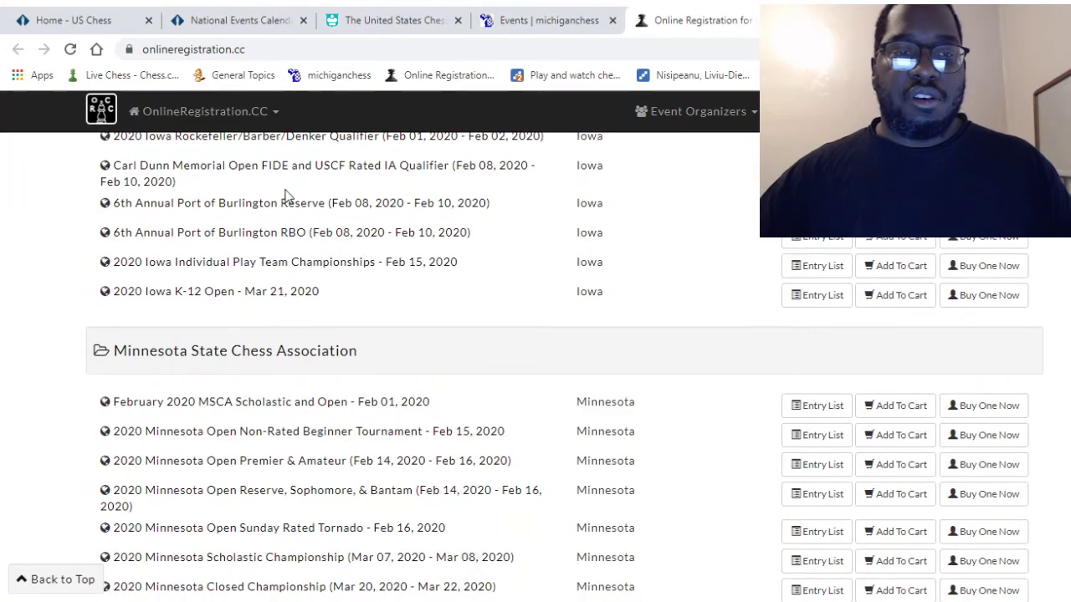
scroll(354, 377, up, 2)
scroll(368, 356, down, 4)
scroll(369, 353, down, 5)
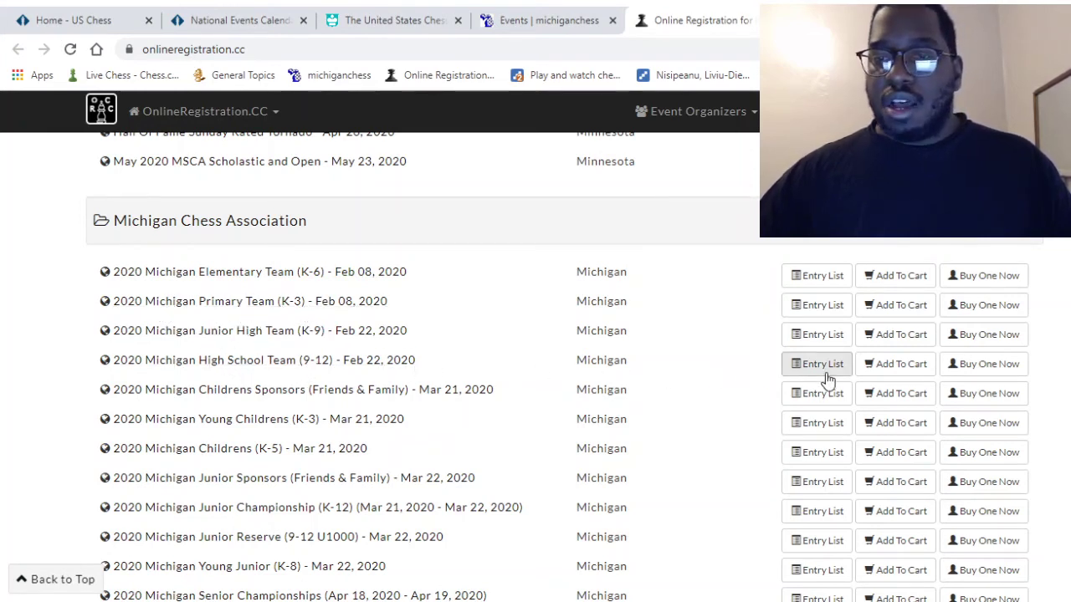
click(993, 372)
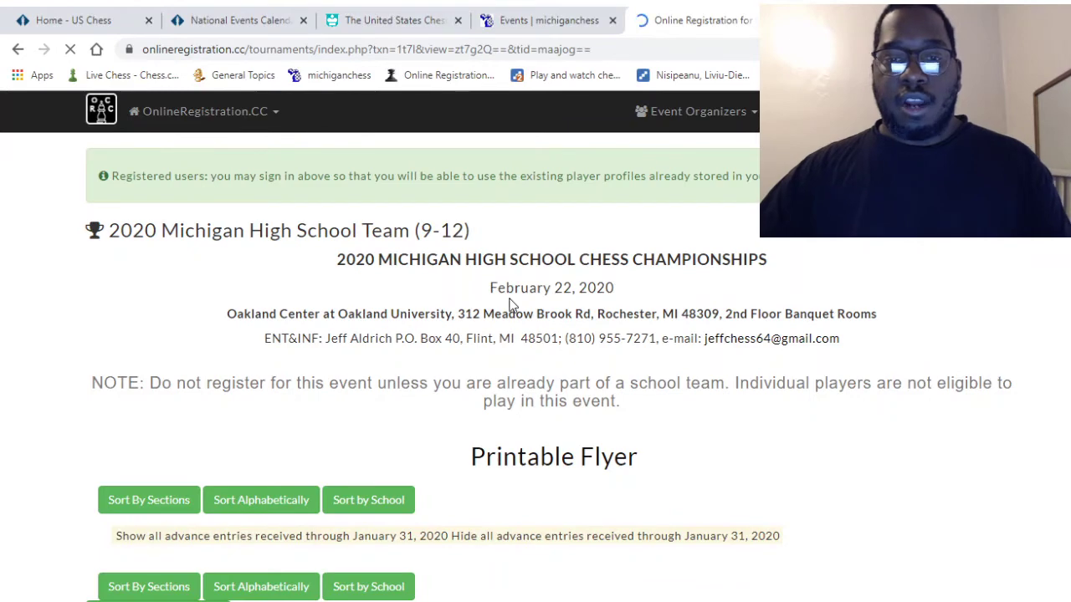
- Search for the player by full name, adding the jr suffix to the surname
scroll(510, 307, down, 2)
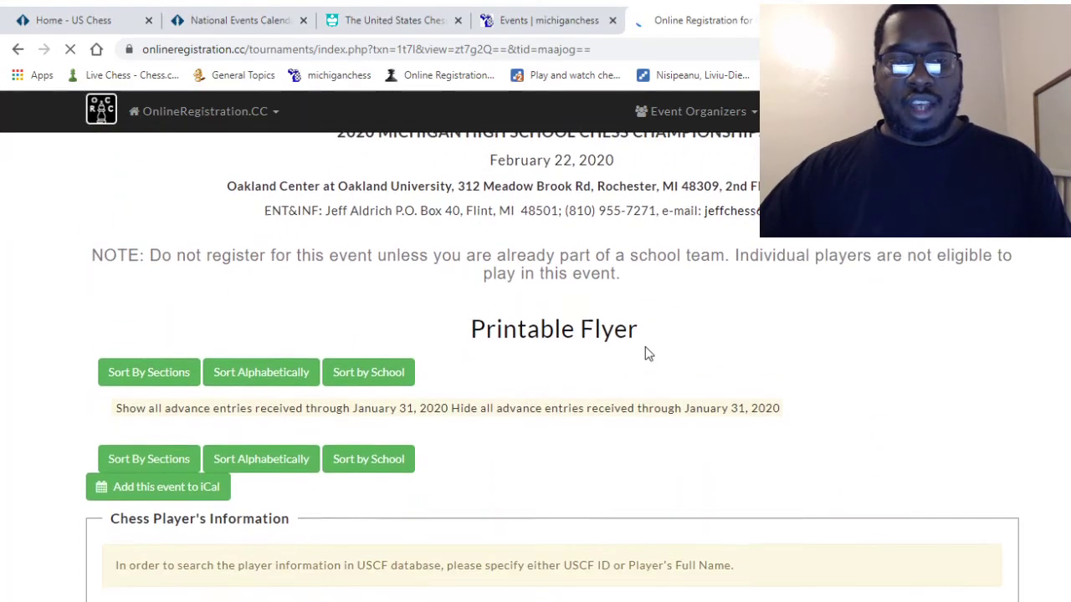
scroll(645, 346, down, 5)
scroll(372, 284, up, 1)
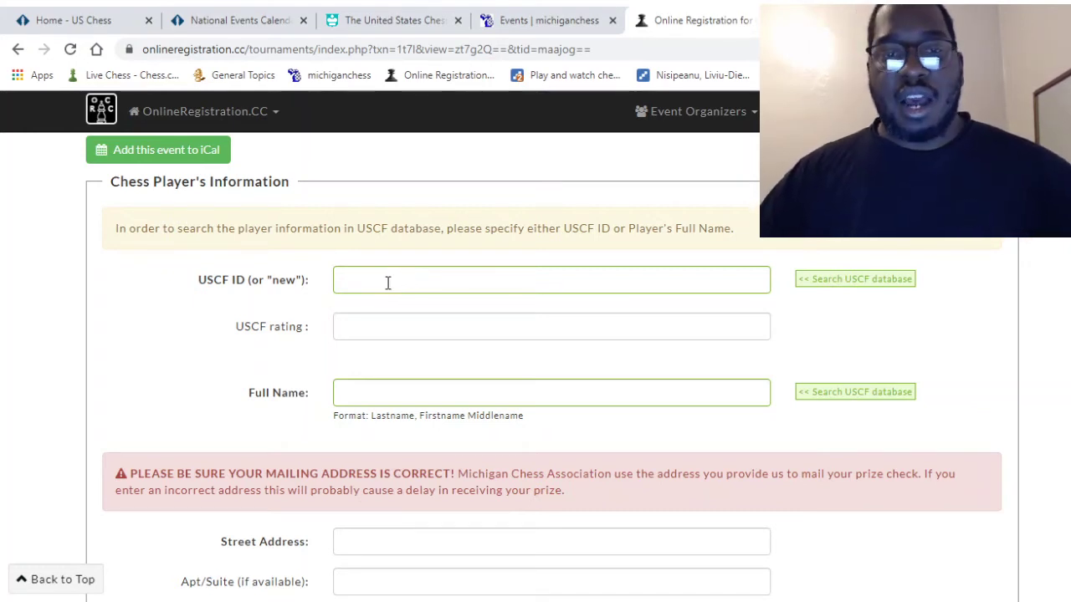
click(365, 386)
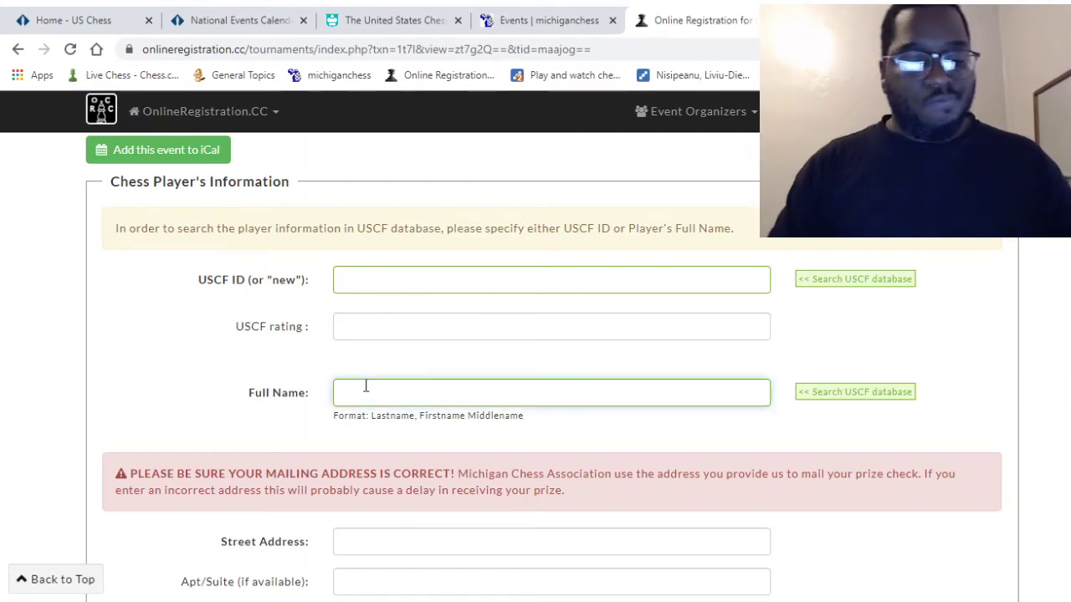
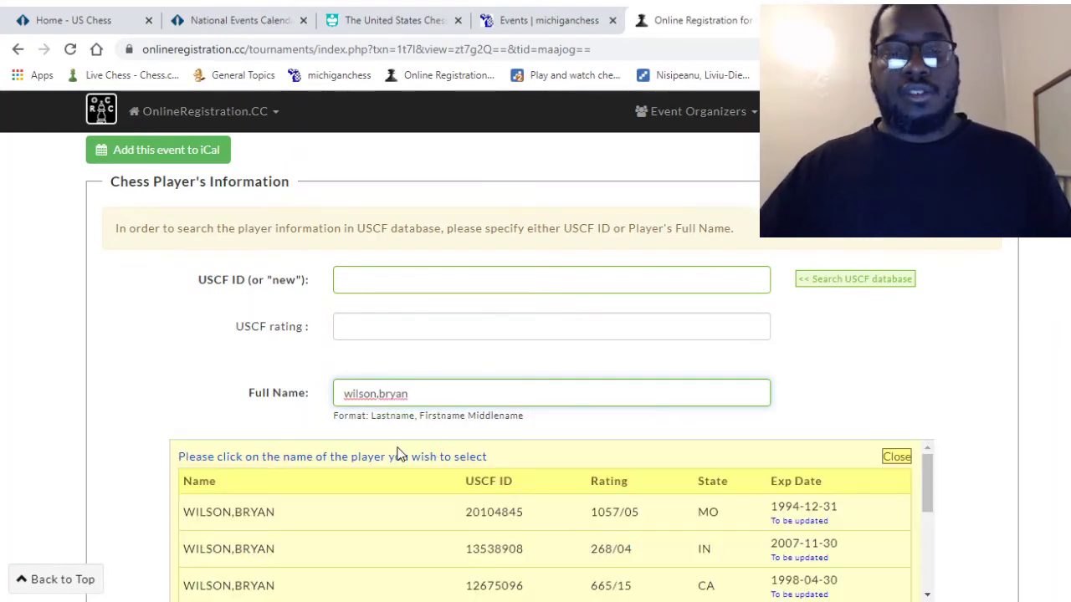
scroll(512, 463, down, 2)
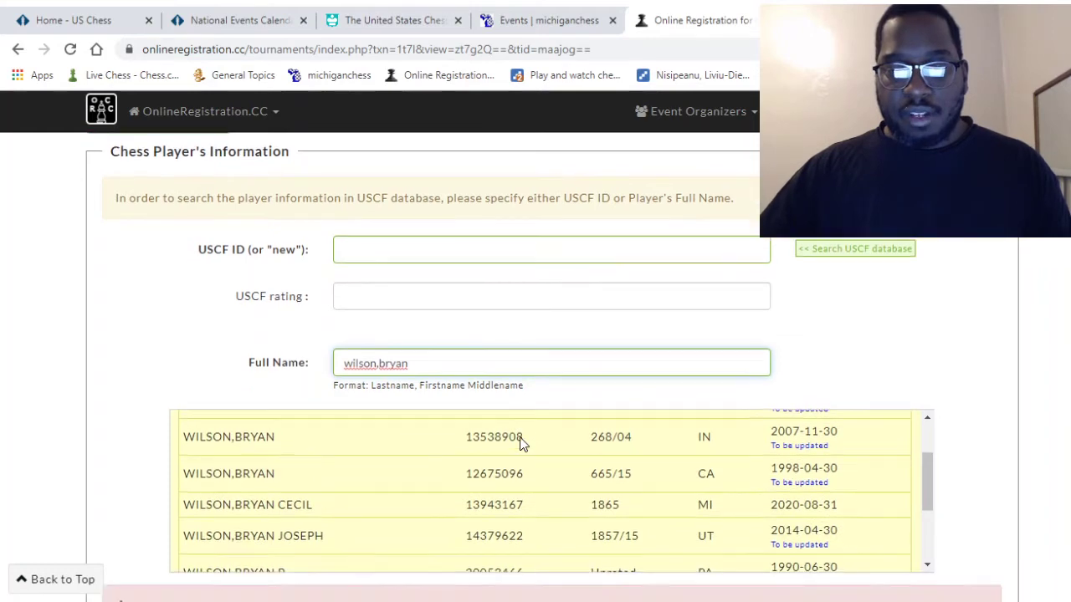
scroll(334, 473, down, 3)
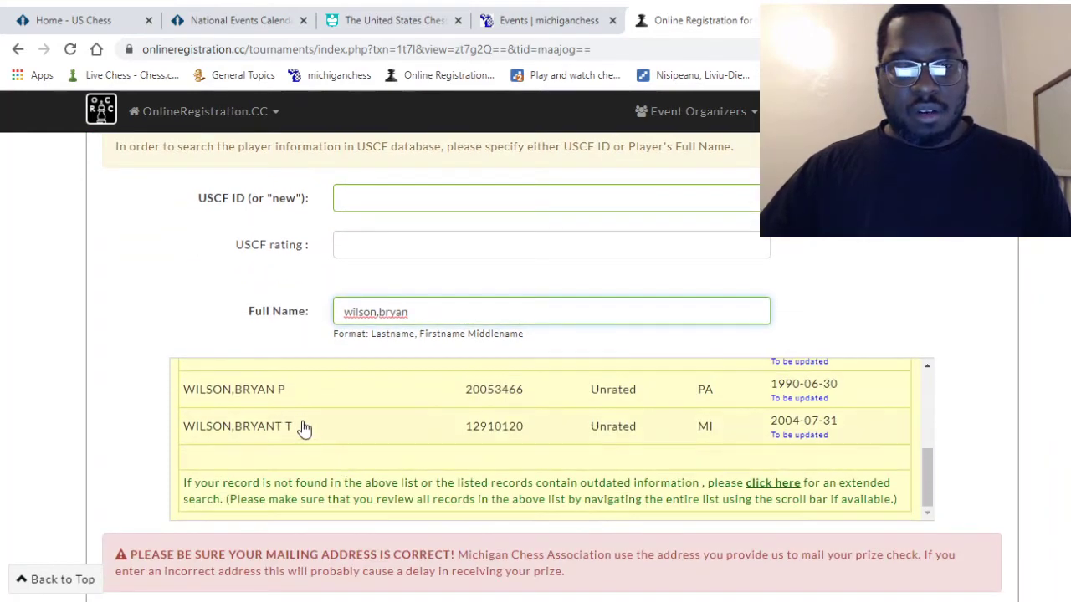
scroll(351, 452, up, 4)
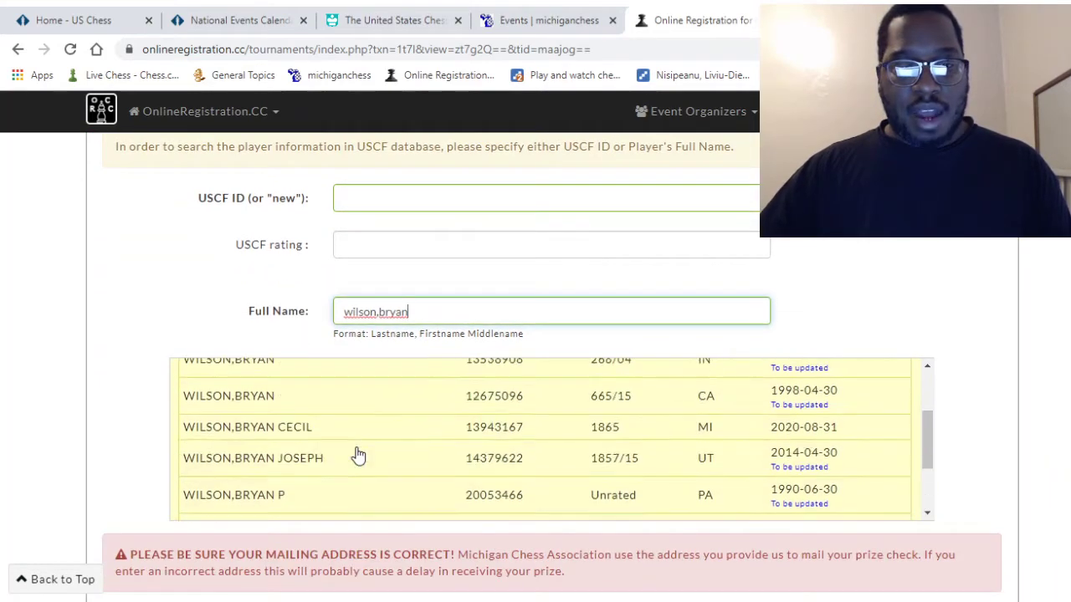
click(378, 316)
text(jr)
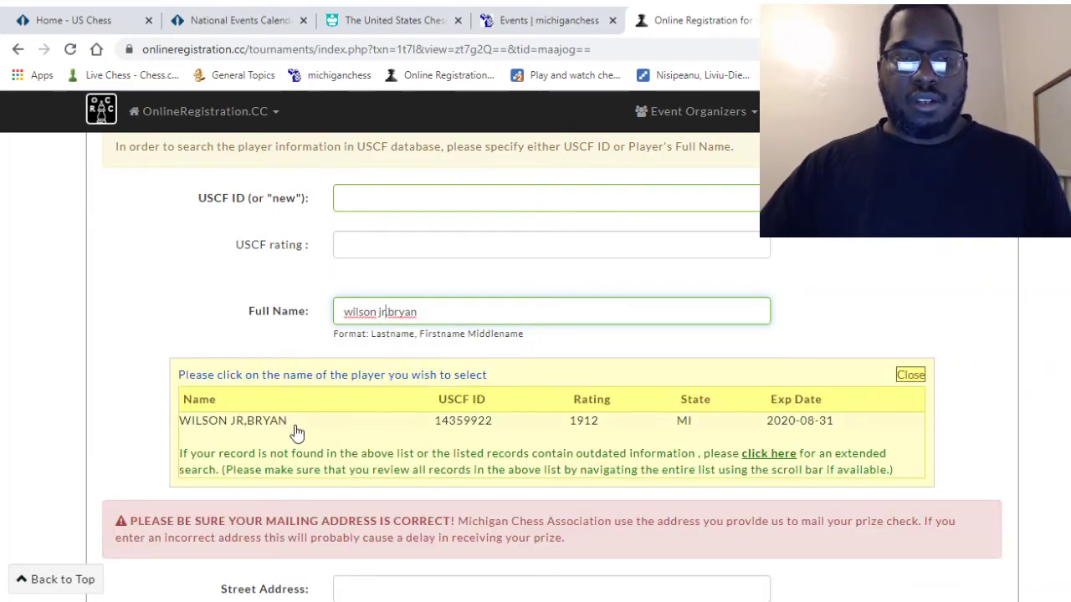
- Select the matching USCF record (rating 1912) and set the player's grade to 12
click(292, 427)
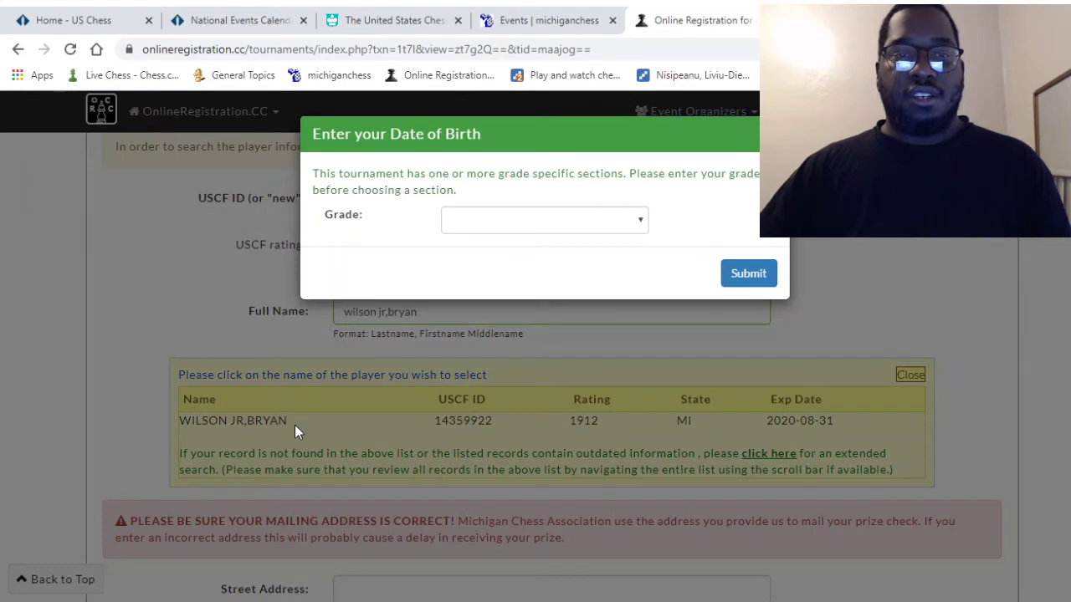
click(635, 224)
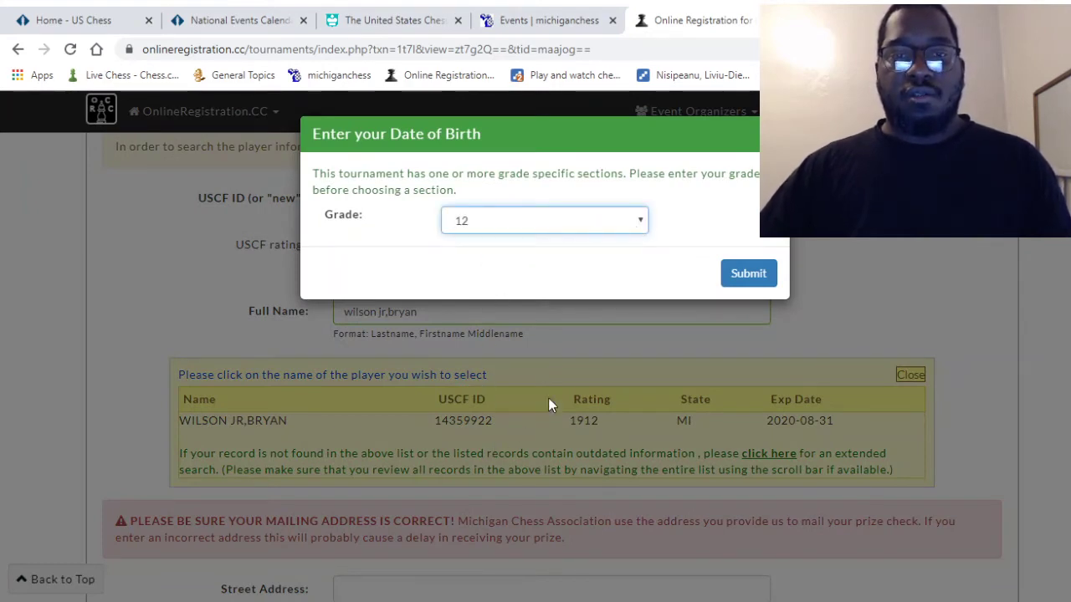
click(745, 279)
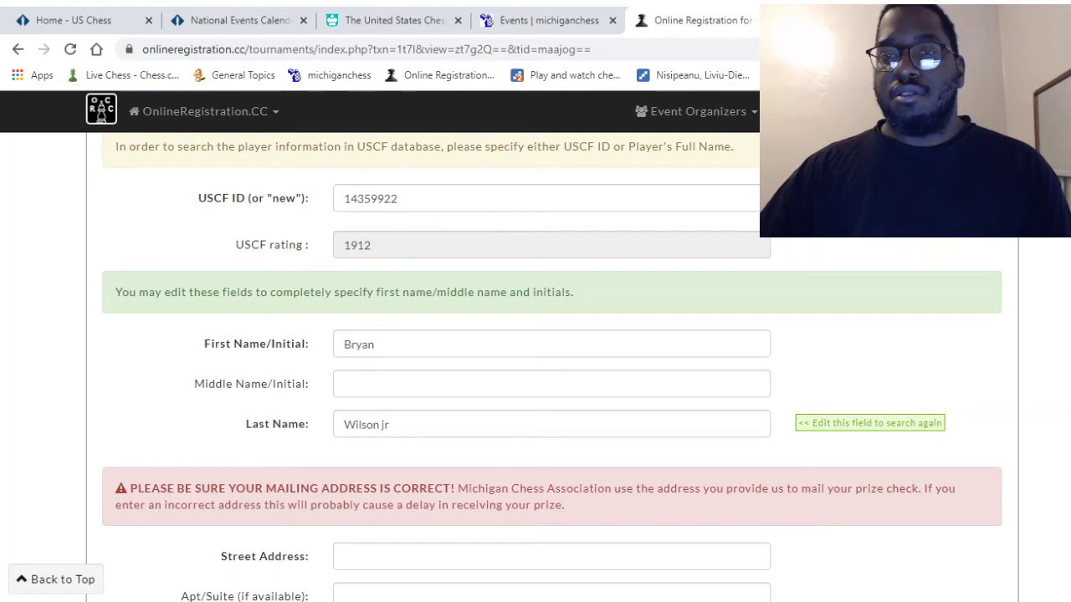
- Autofill the player's mailing address, zip, phone number and e-mail from saved browser data
scroll(552, 368, up, 3)
scroll(552, 368, down, 5)
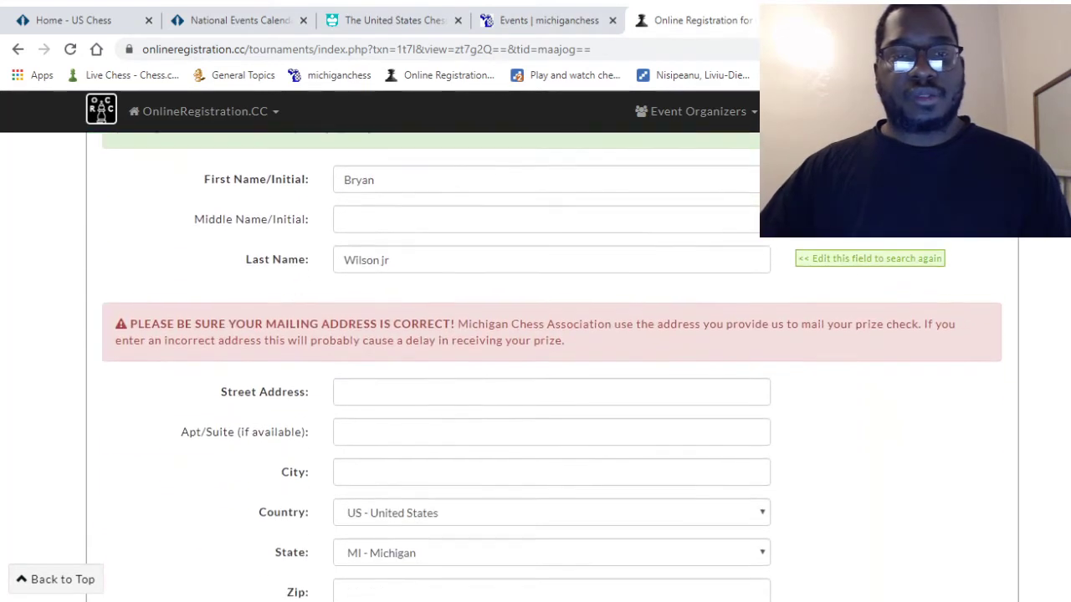
scroll(544, 368, down, 3)
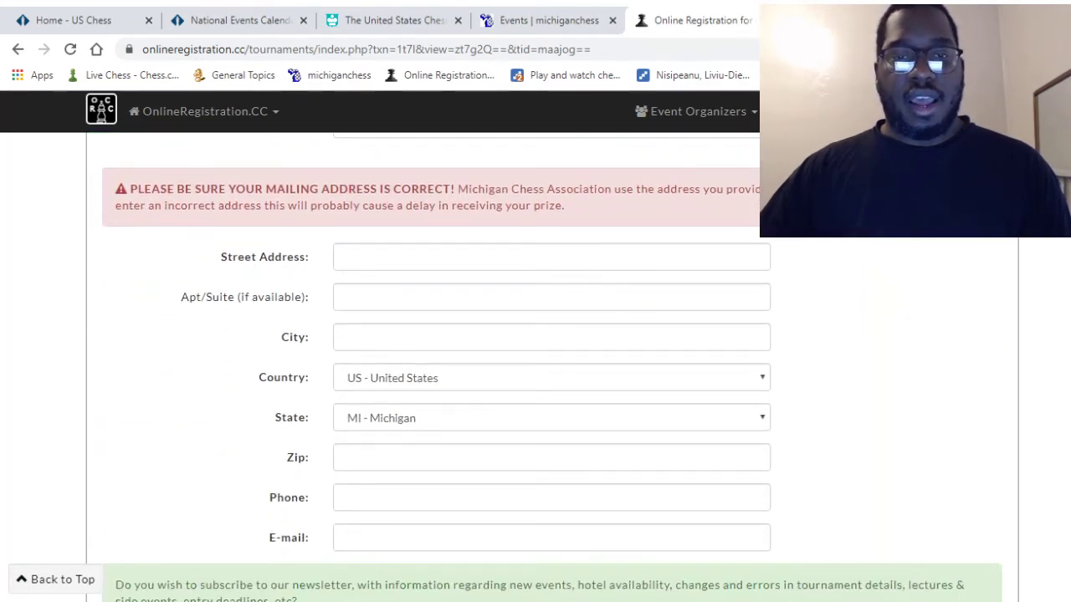
click(362, 260)
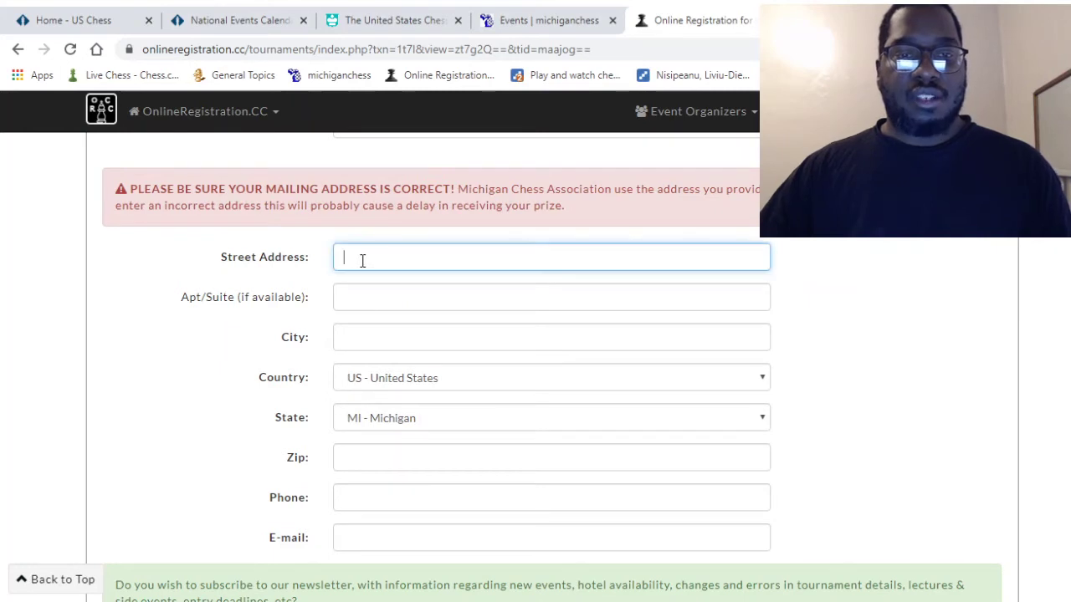
click(366, 308)
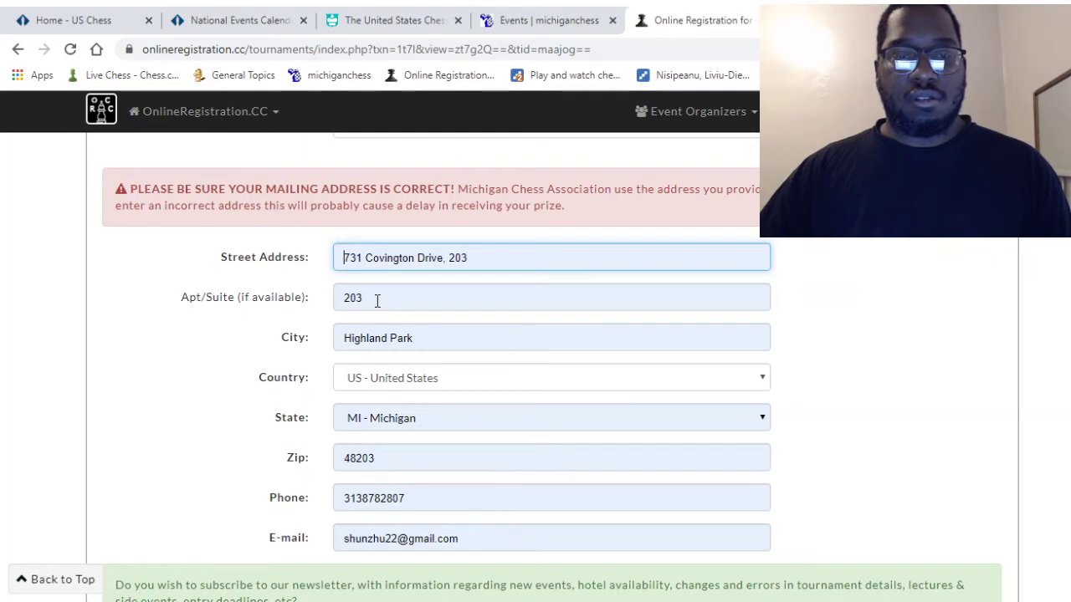
scroll(445, 378, down, 3)
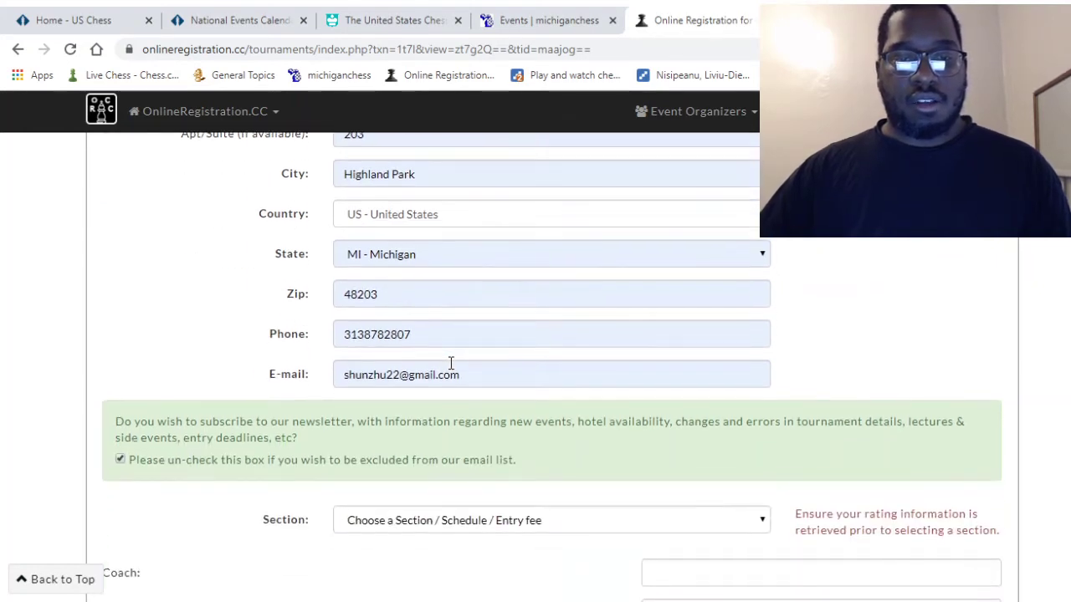
scroll(449, 363, down, 1)
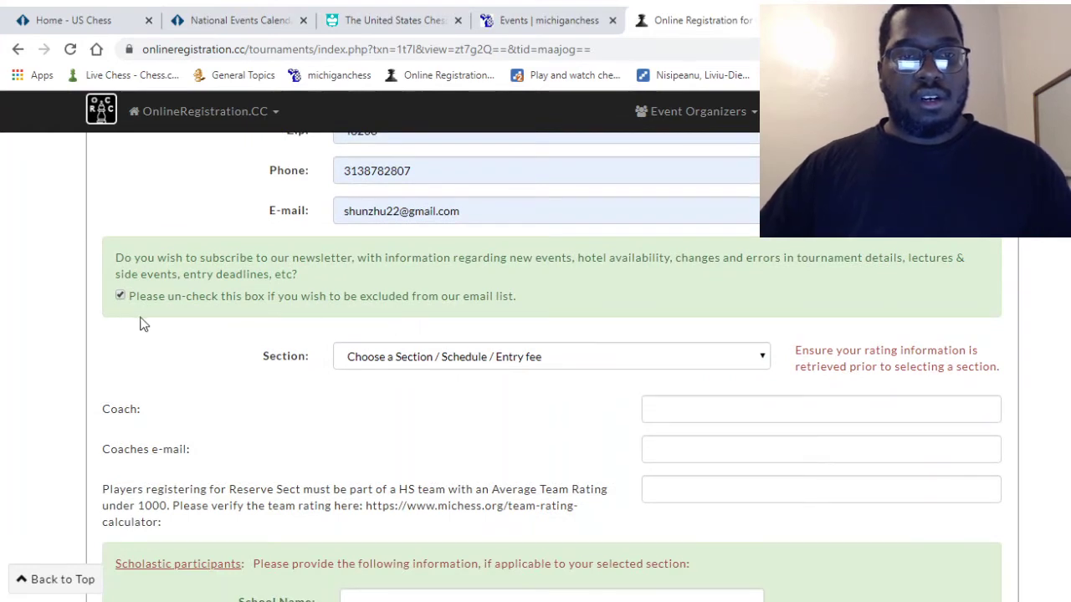
click(761, 357)
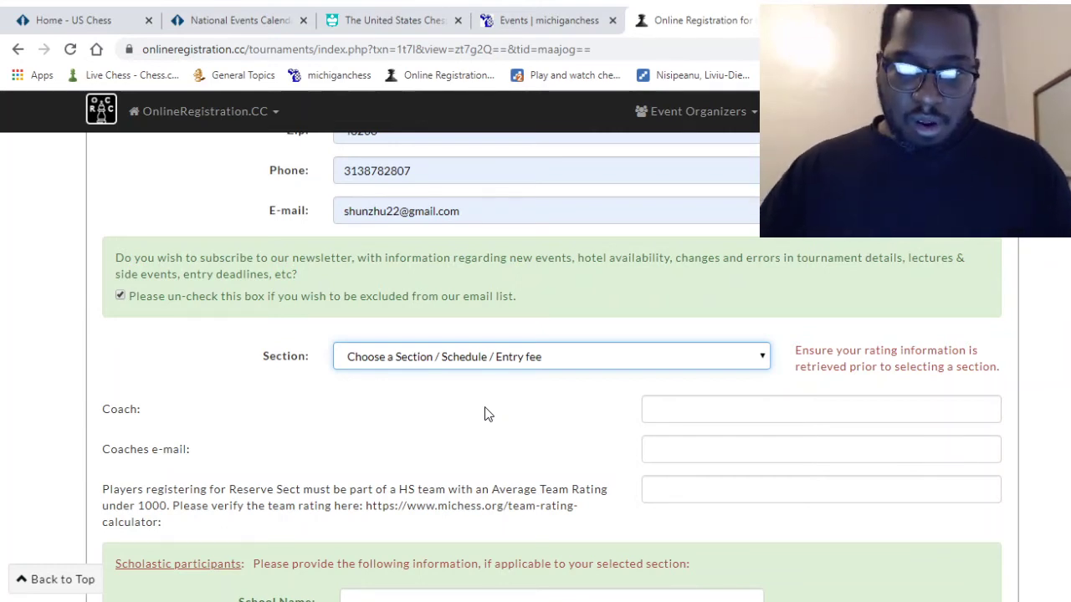
- Pick the High School Team Championship - $16.00 section and fill in the coach's name, e-mail and school
key(Down)
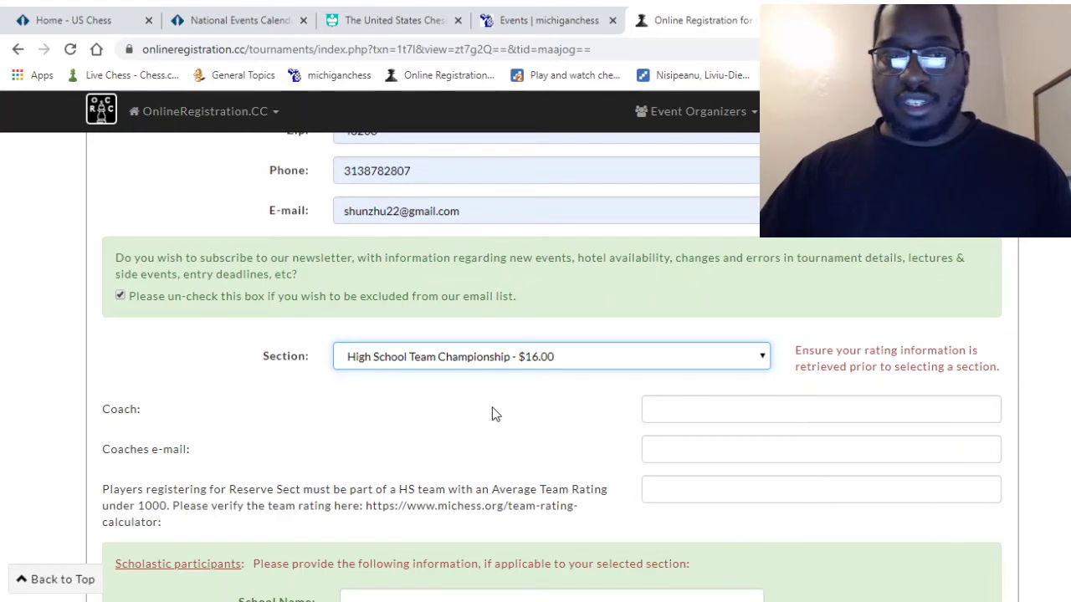
scroll(493, 414, down, 2)
scroll(518, 406, up, 1)
click(709, 328)
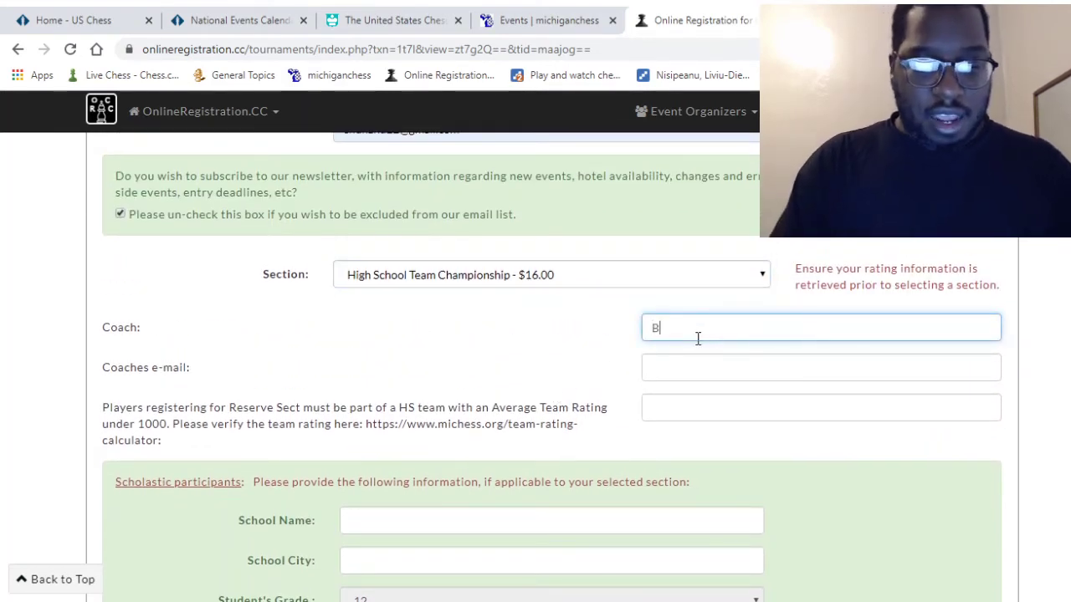
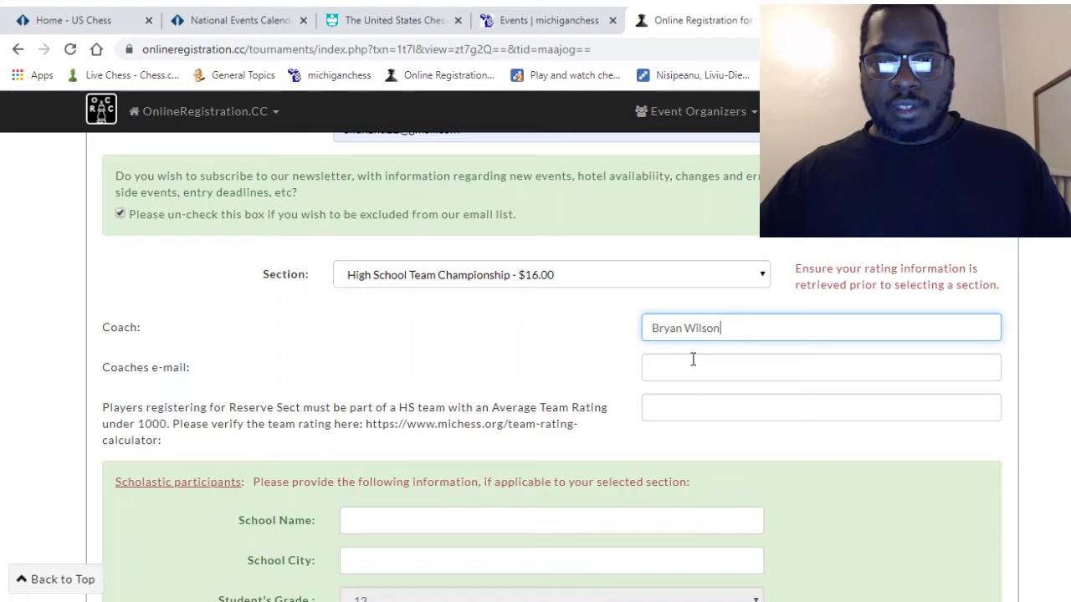
click(693, 371)
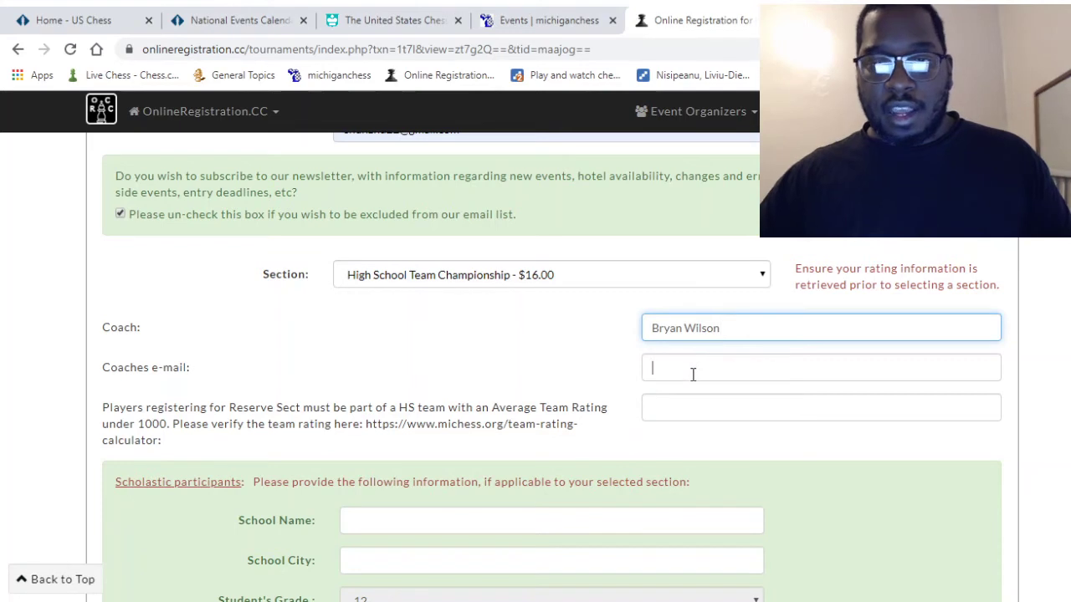
click(688, 424)
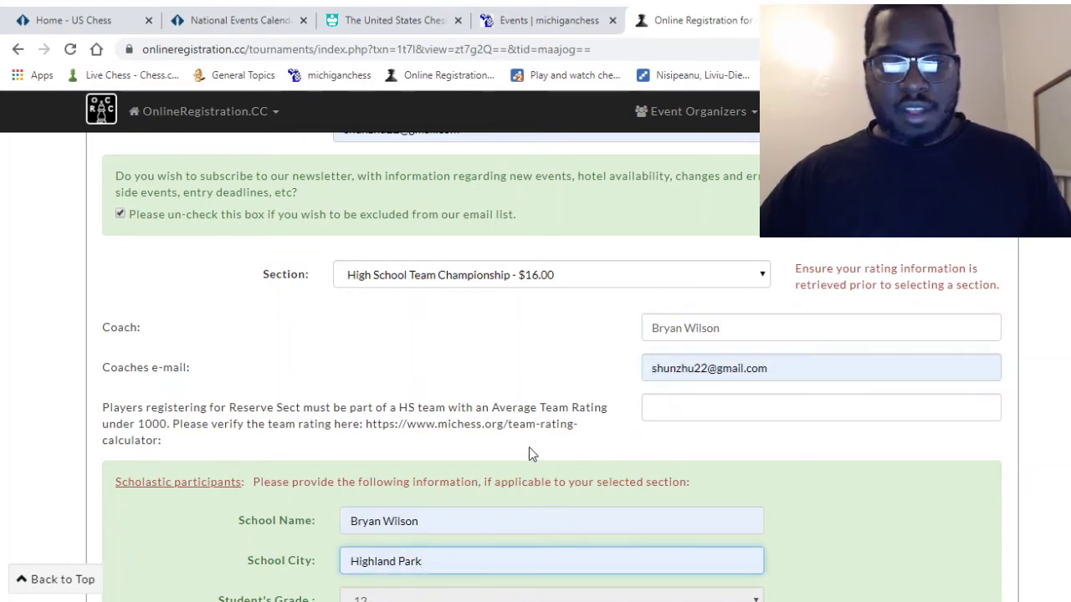
- Replace the autofilled School City with 'detroit'
scroll(526, 448, down, 1)
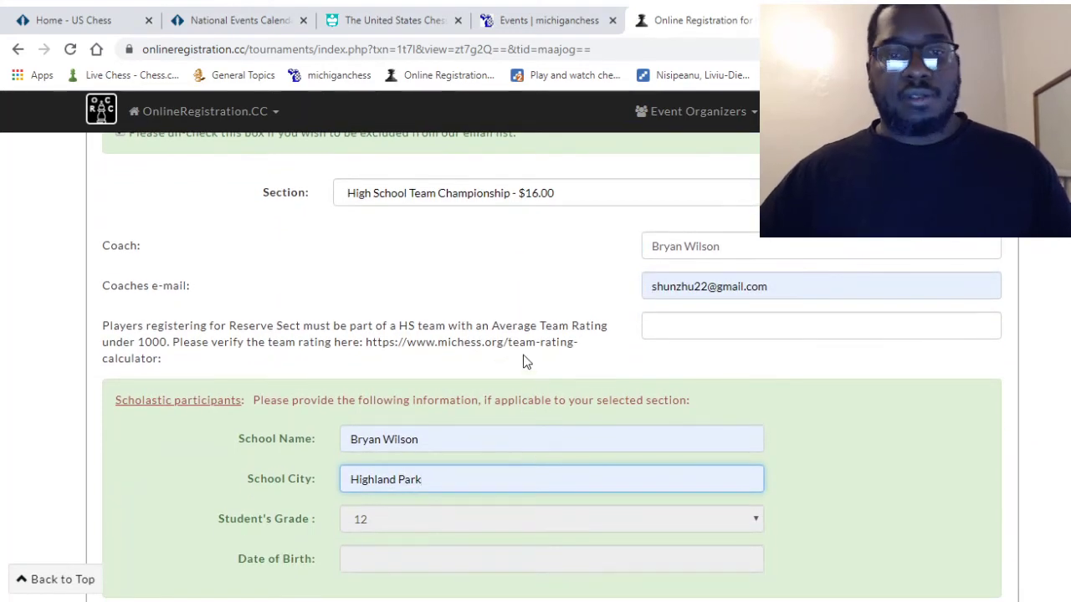
scroll(385, 420, down, 2)
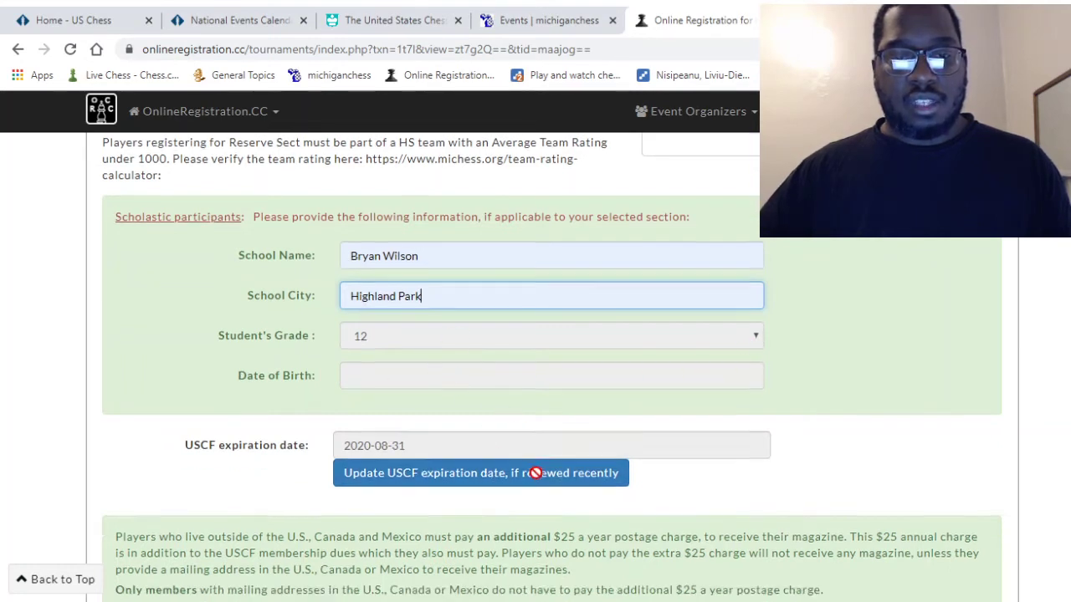
scroll(524, 455, down, 1)
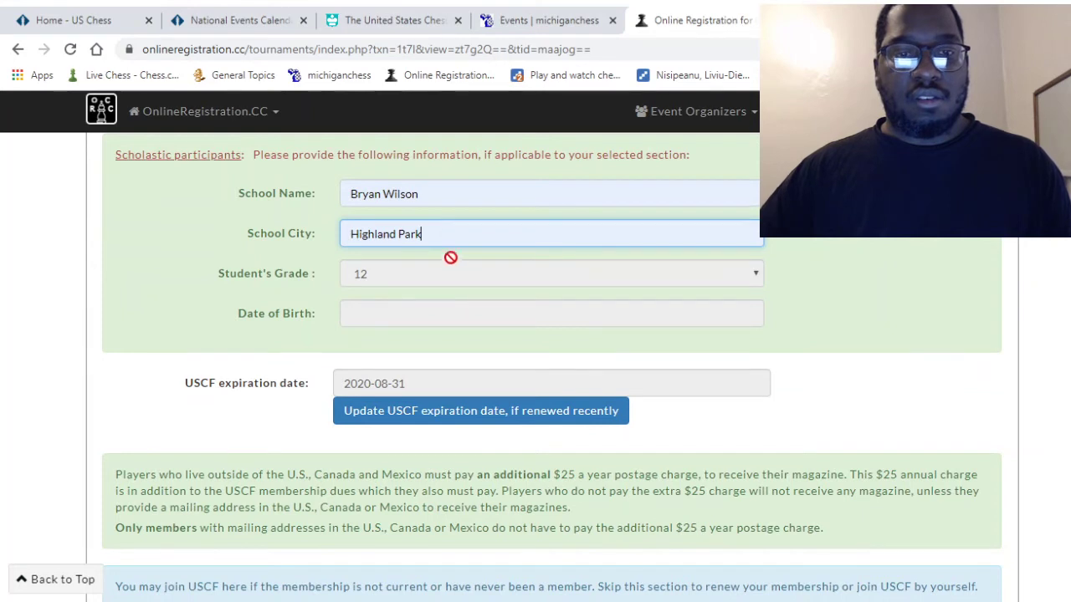
key(BackSpace)
key(BackSpace)
key(BackSpace)
key(BackSpace)
key(BackSpace)
key(BackSpace)
key(BackSpace)
key(BackSpace)
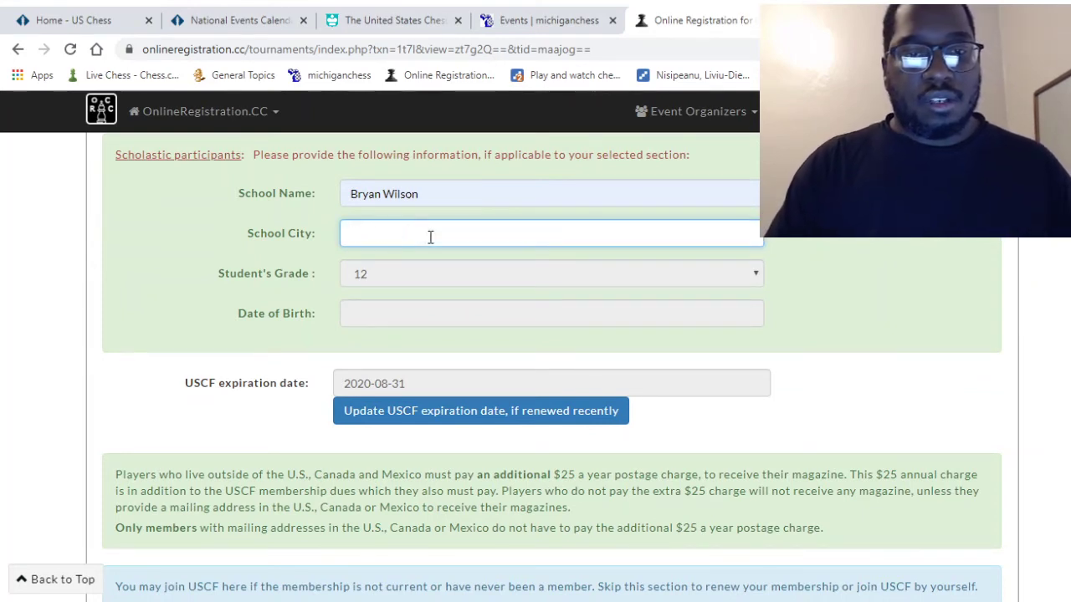
text(detroit)
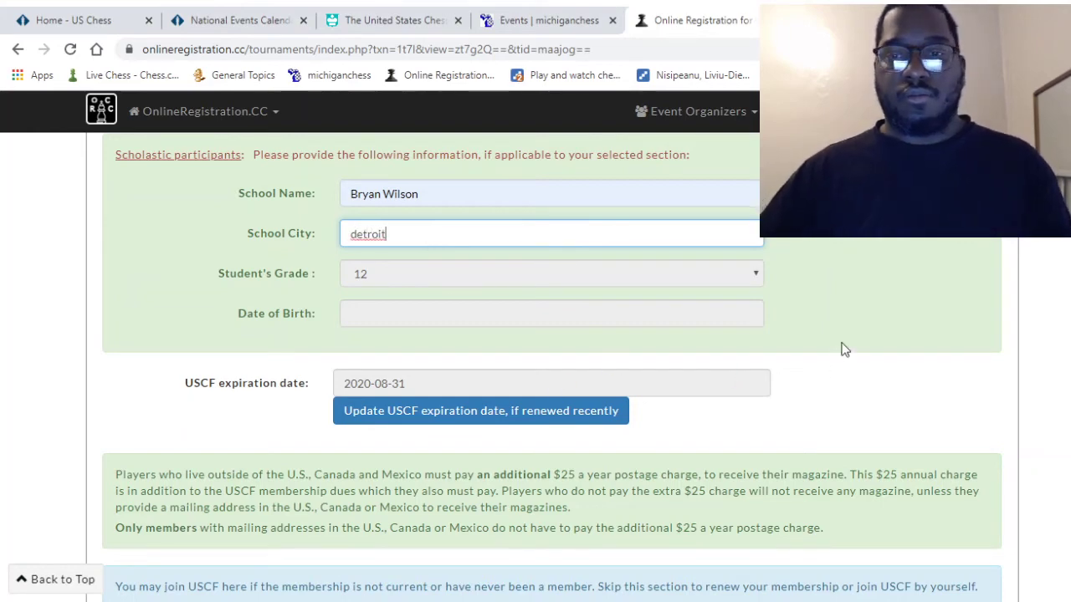
click(1014, 364)
scroll(702, 518, down, 1)
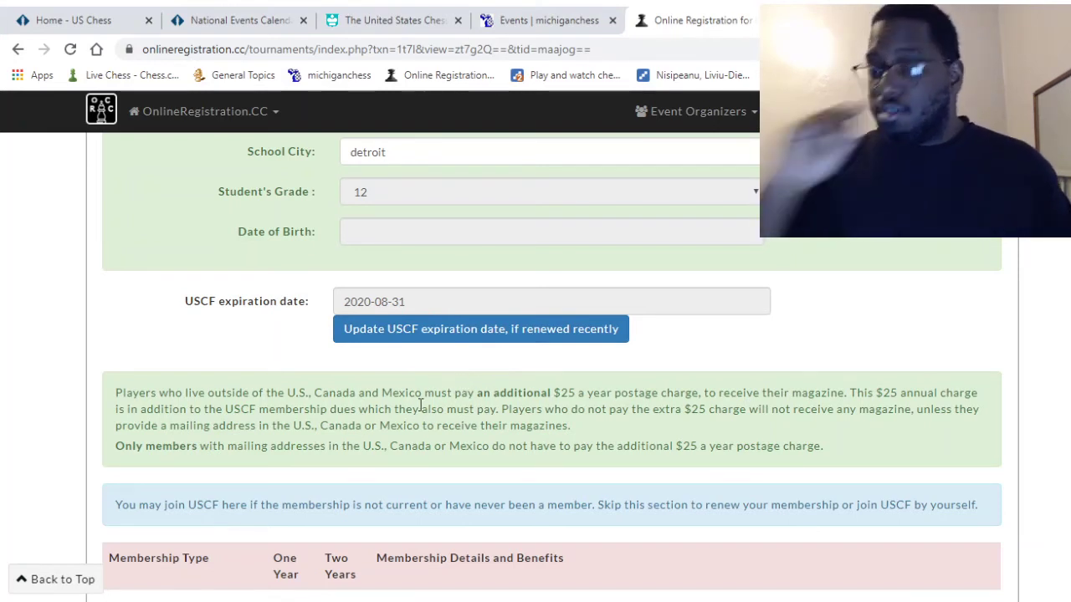
scroll(316, 424, down, 2)
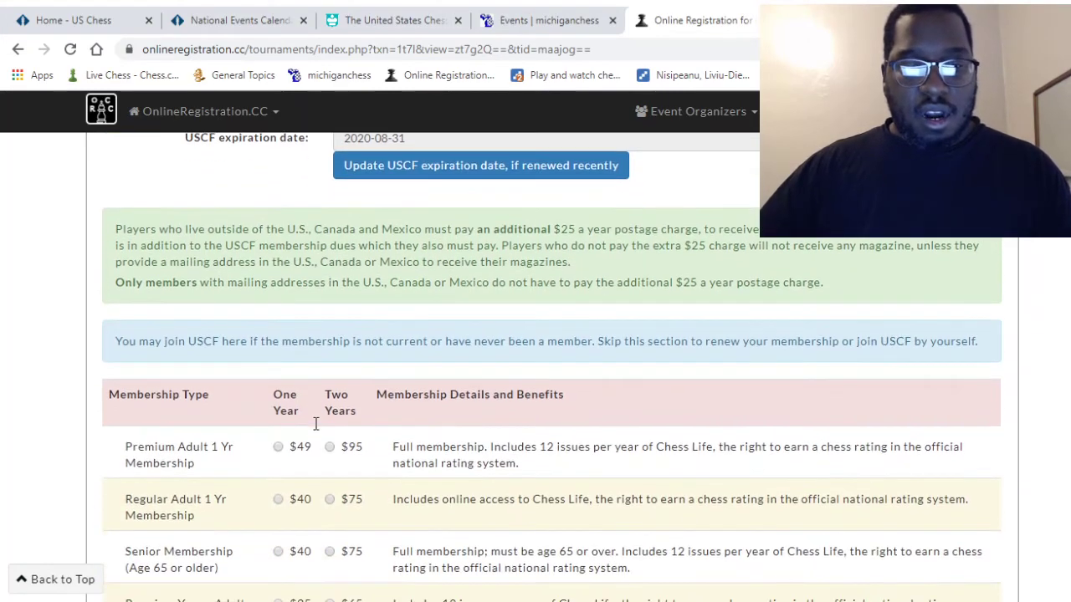
scroll(316, 405, down, 1)
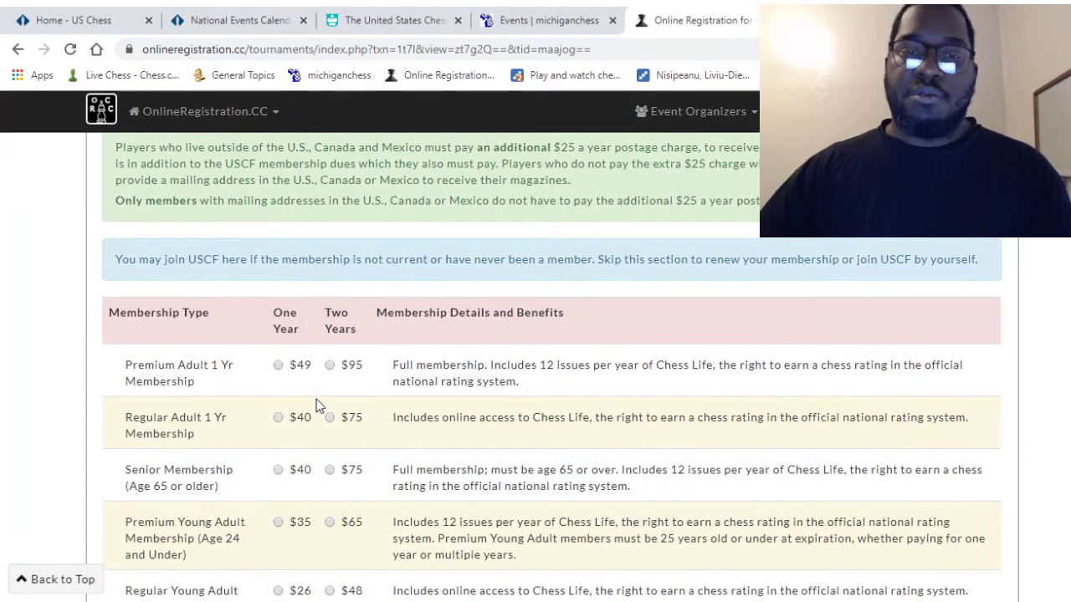
scroll(316, 405, down, 1)
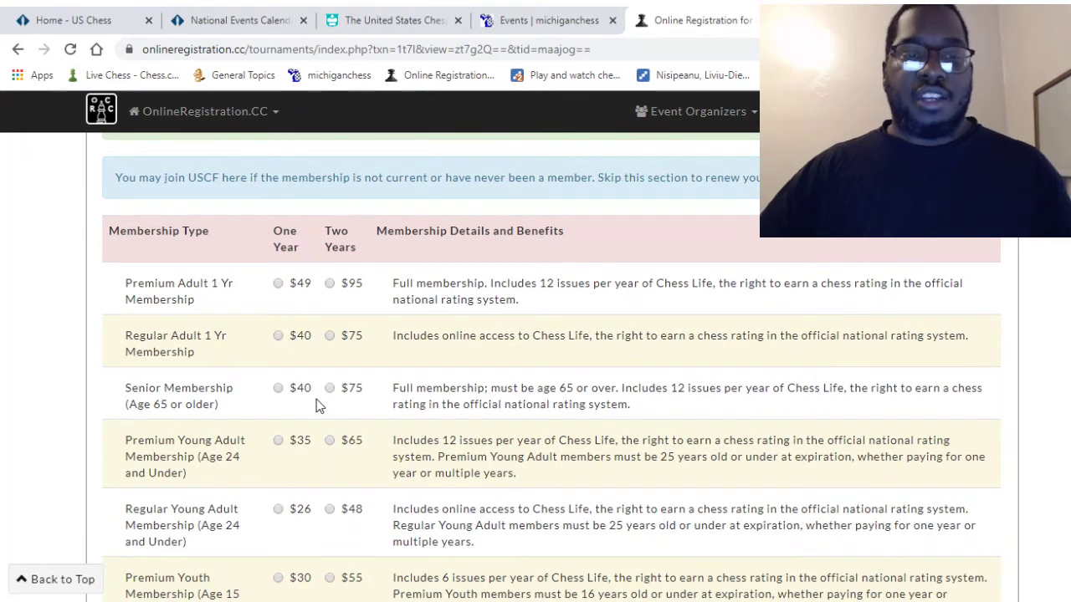
scroll(201, 380, down, 2)
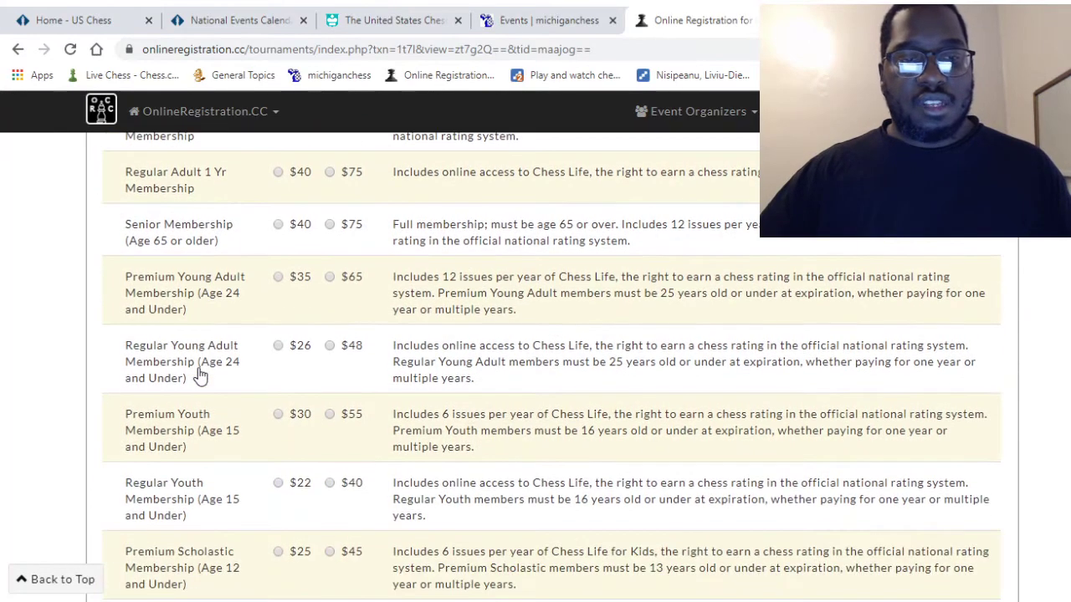
scroll(199, 375, down, 2)
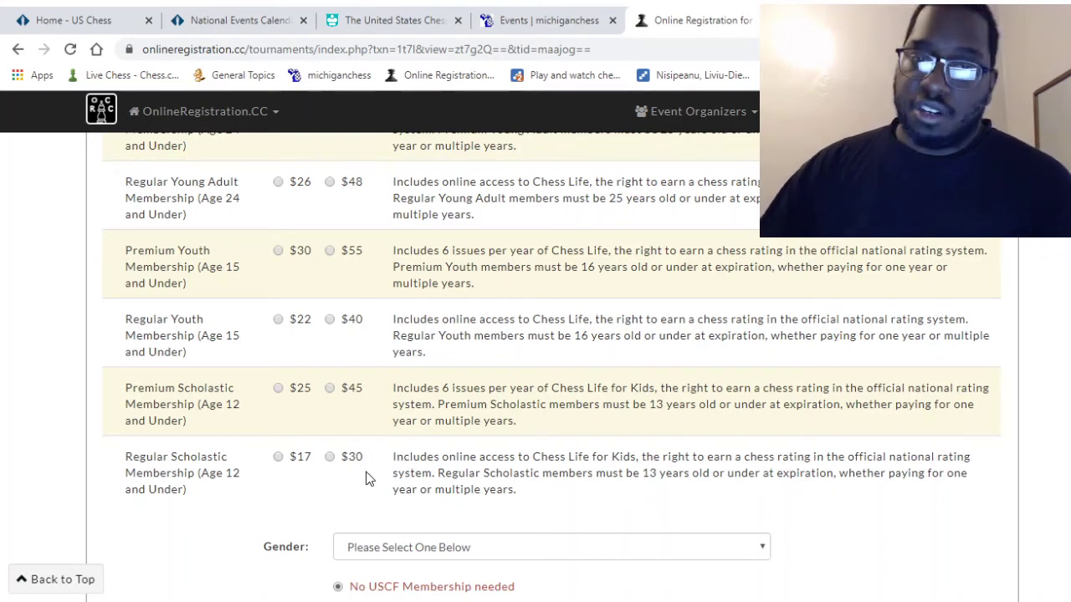
scroll(471, 469, up, 2)
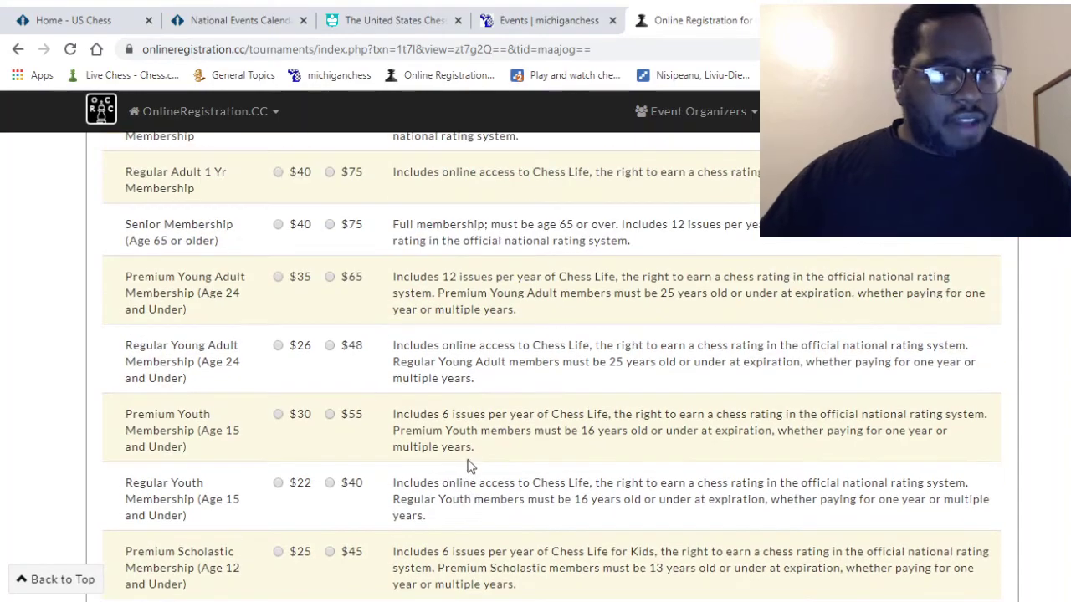
scroll(470, 466, up, 1)
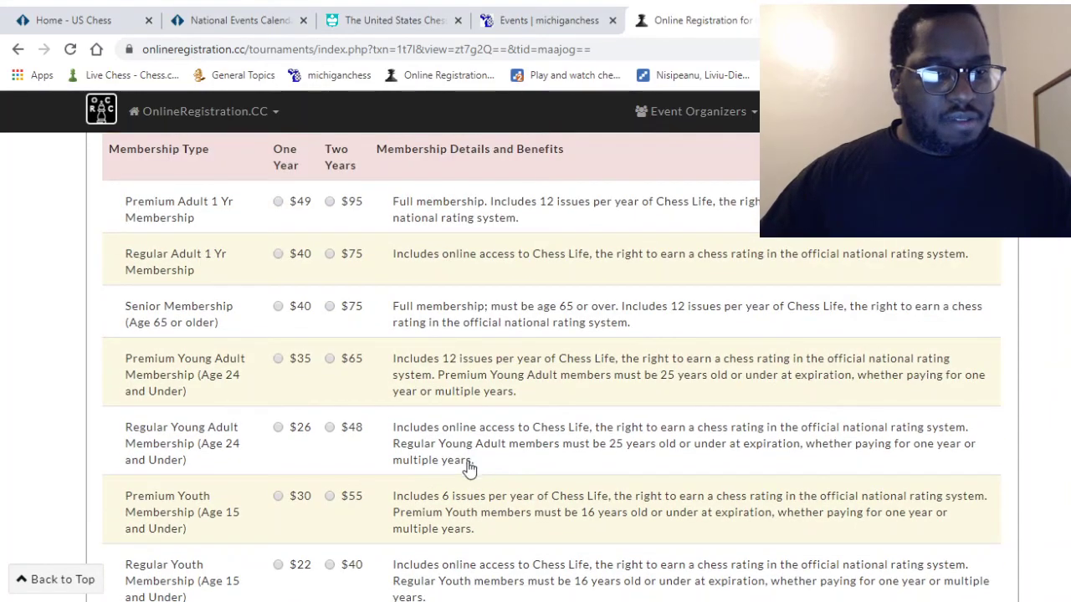
scroll(431, 439, down, 5)
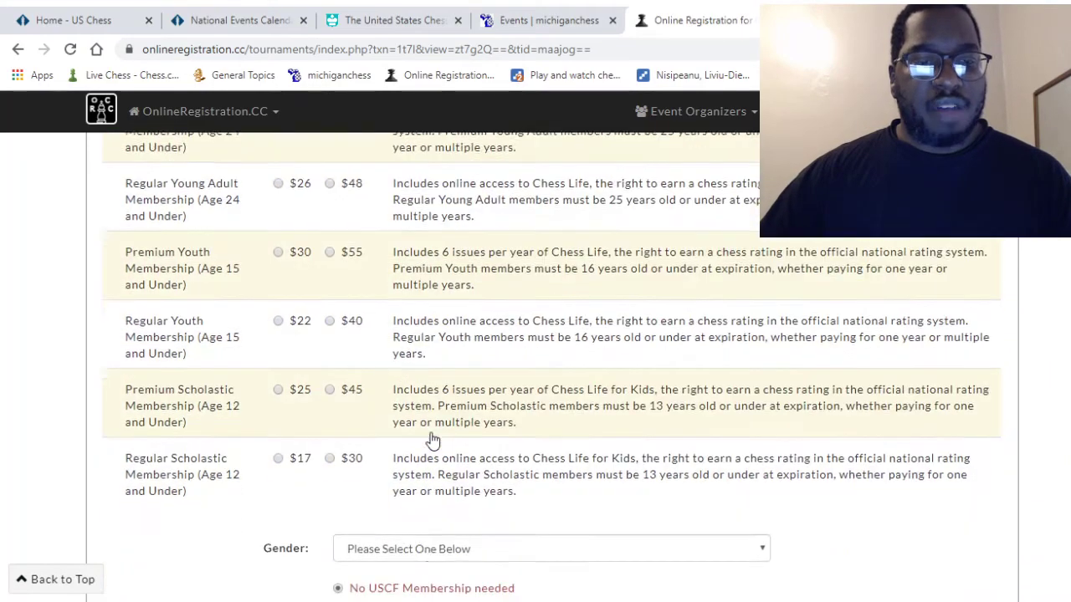
scroll(430, 439, down, 1)
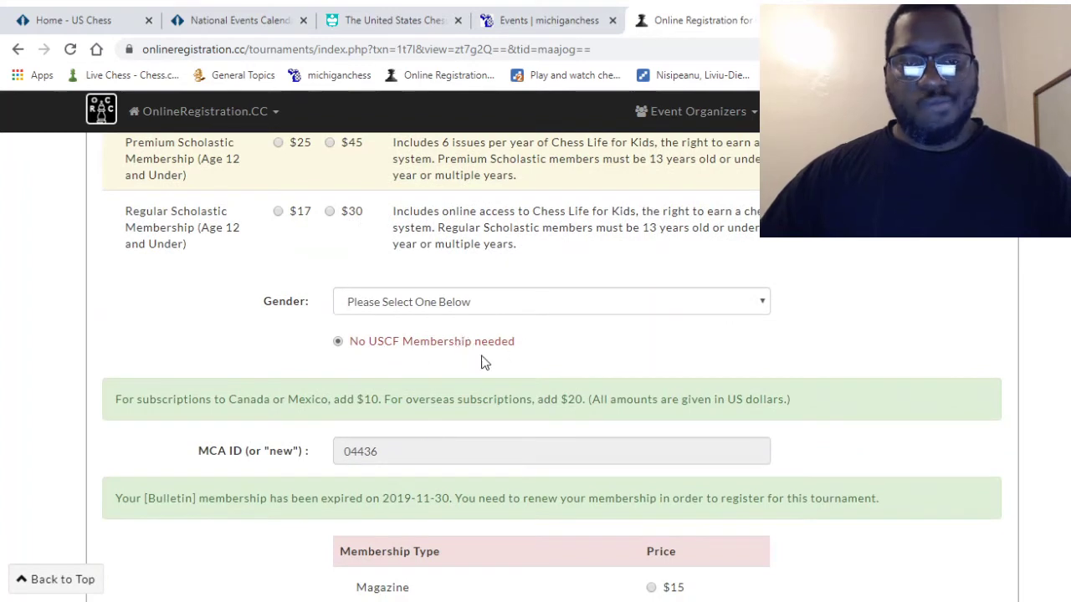
- Review the MCA membership options, with the $10 Bulletin for 1 yr, down to the Next button
scroll(477, 358, down, 1)
scroll(444, 360, down, 2)
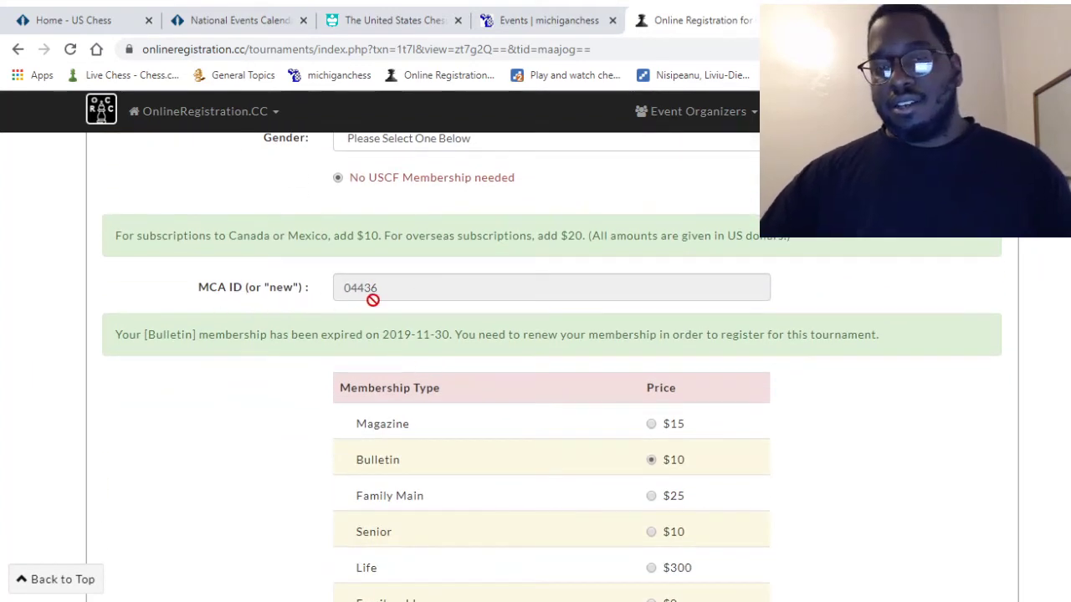
scroll(294, 344, down, 1)
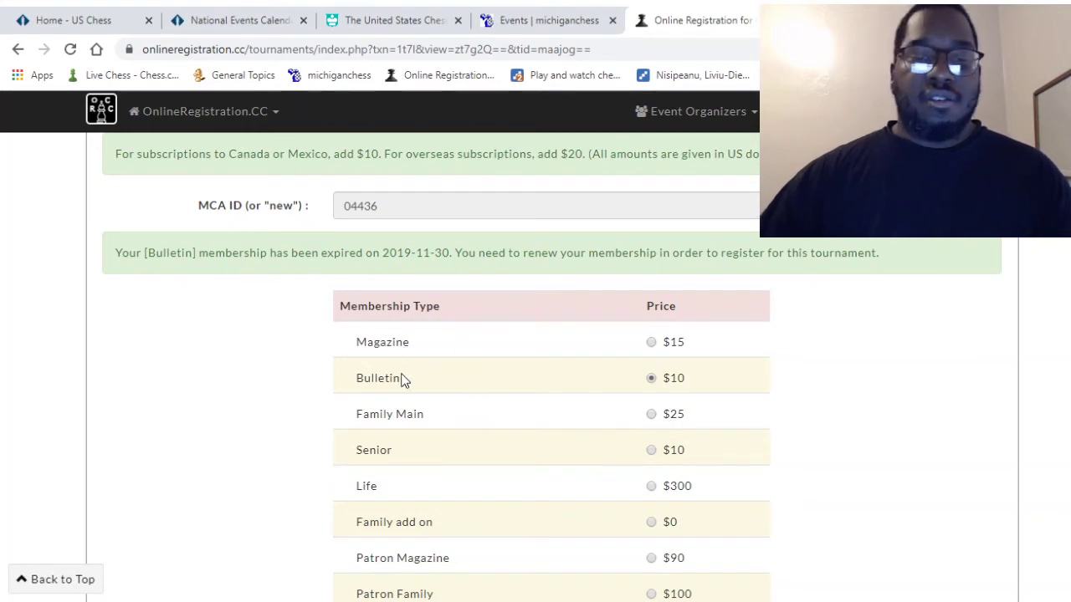
scroll(411, 424, down, 1)
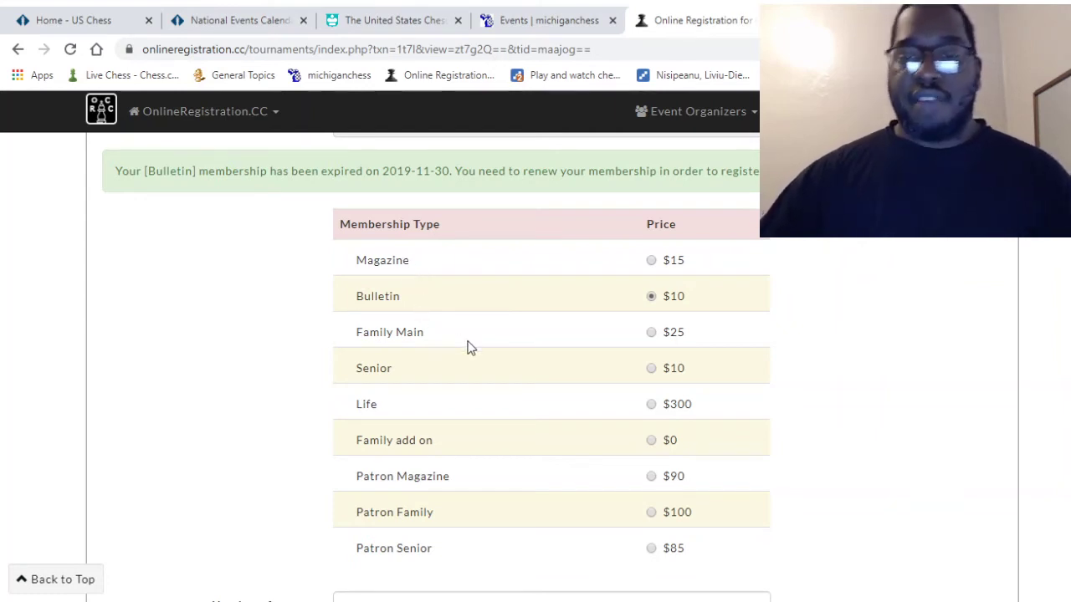
scroll(444, 379, down, 3)
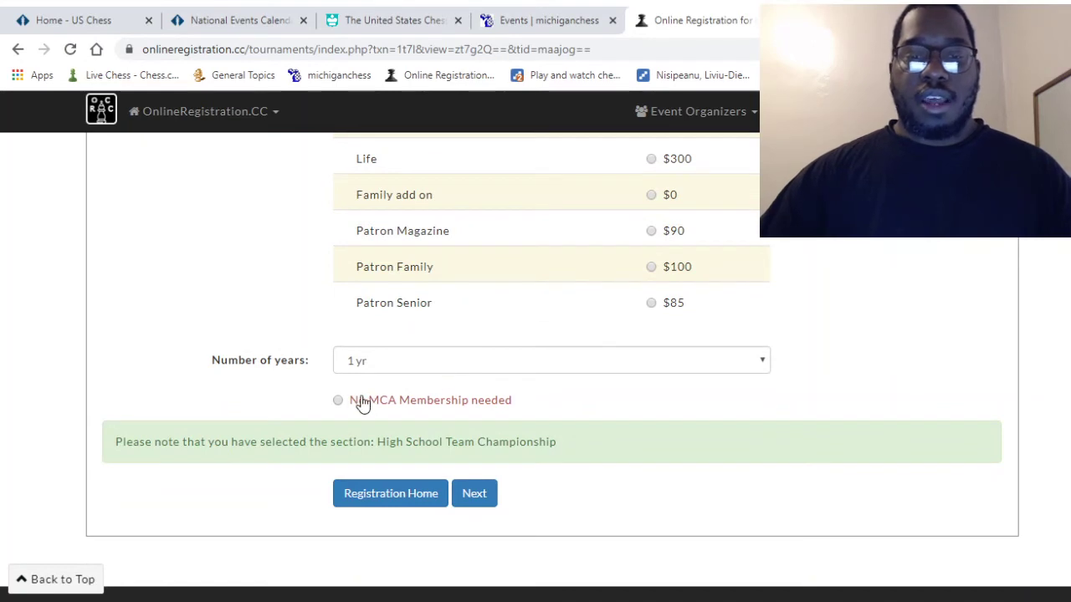
scroll(361, 404, up, 1)
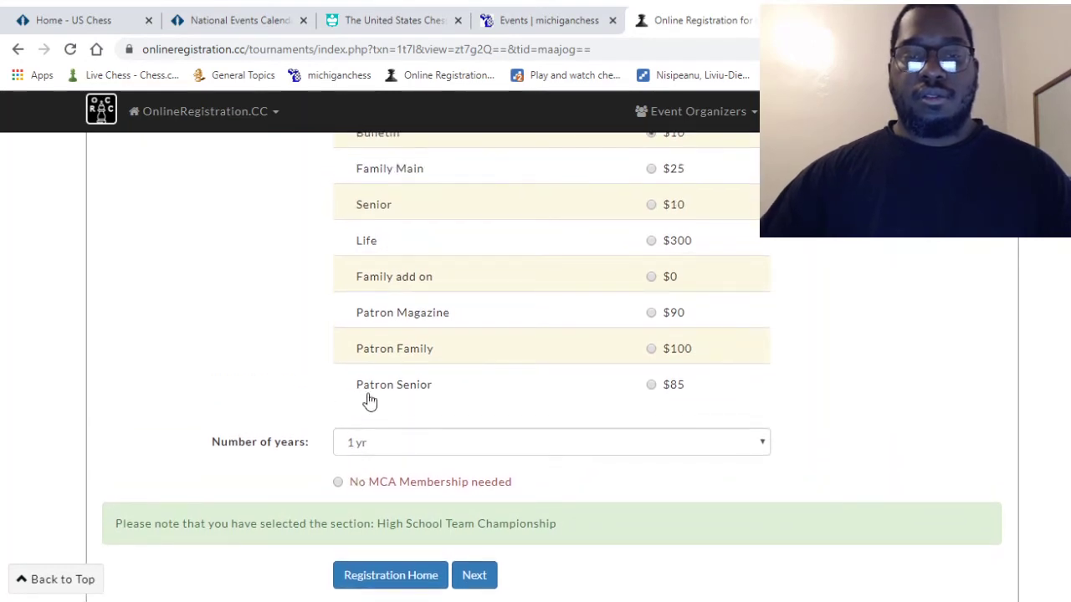
scroll(516, 363, down, 1)
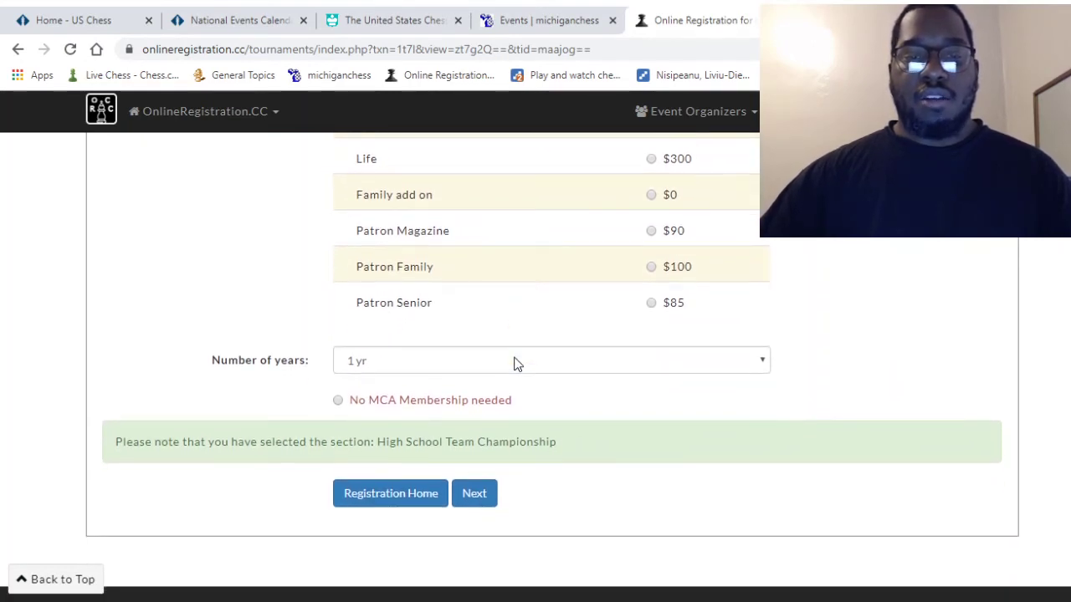
scroll(513, 364, down, 3)
scroll(513, 368, up, 1)
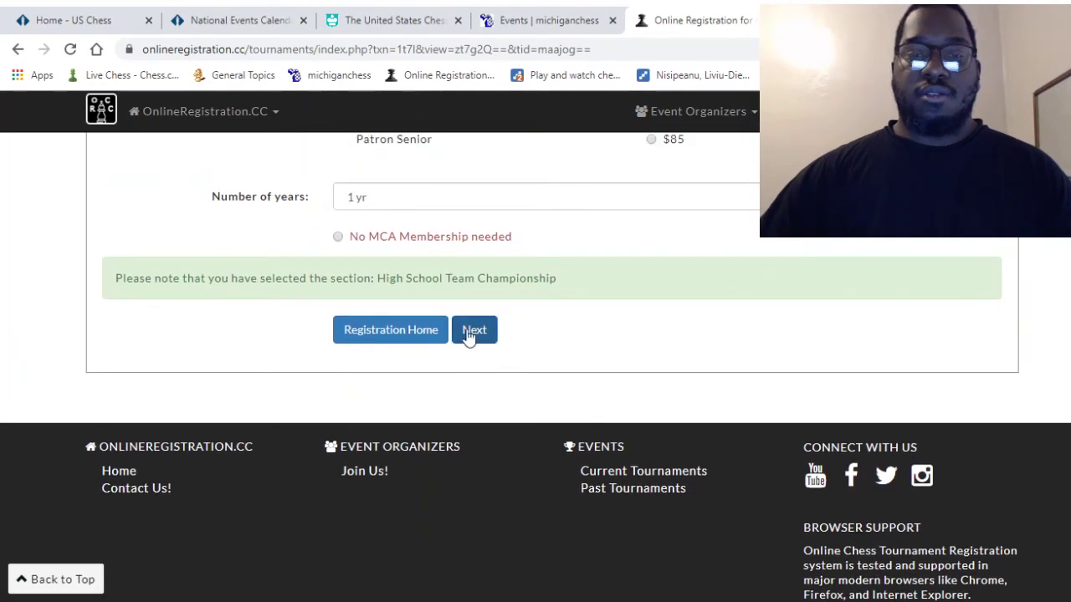
- Submit the form and locate the Date of Birth field flagged as required after 'Registration failed'
click(474, 331)
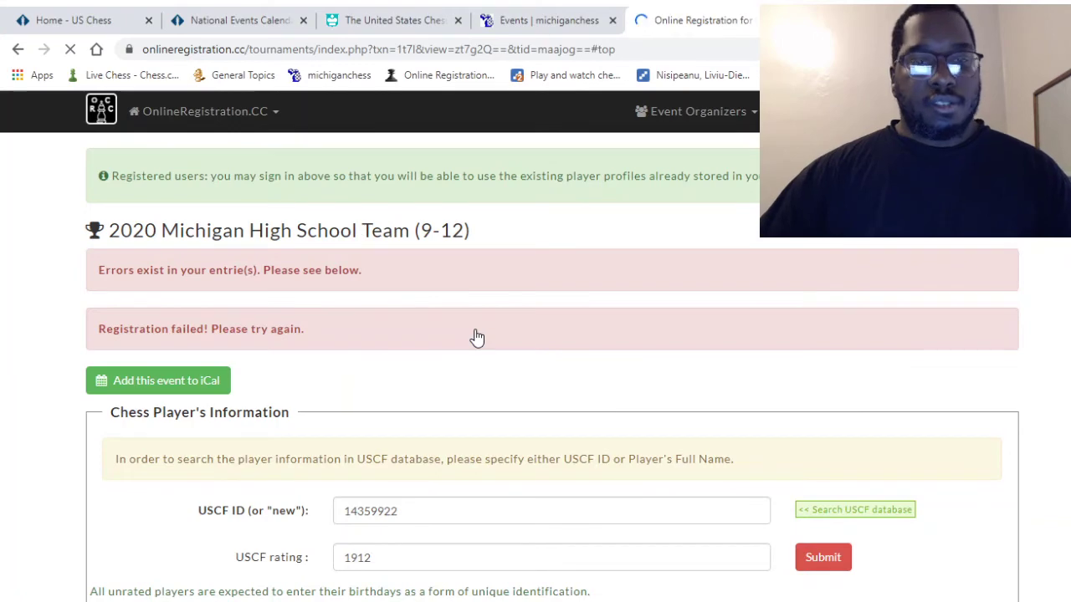
scroll(415, 430, down, 1)
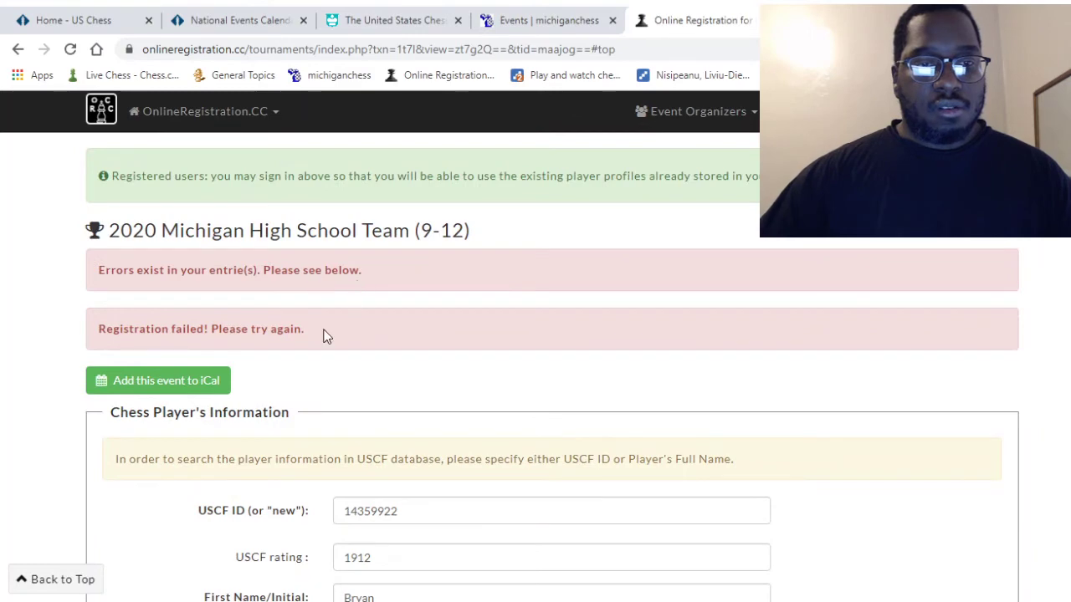
scroll(326, 337, down, 3)
scroll(385, 410, down, 2)
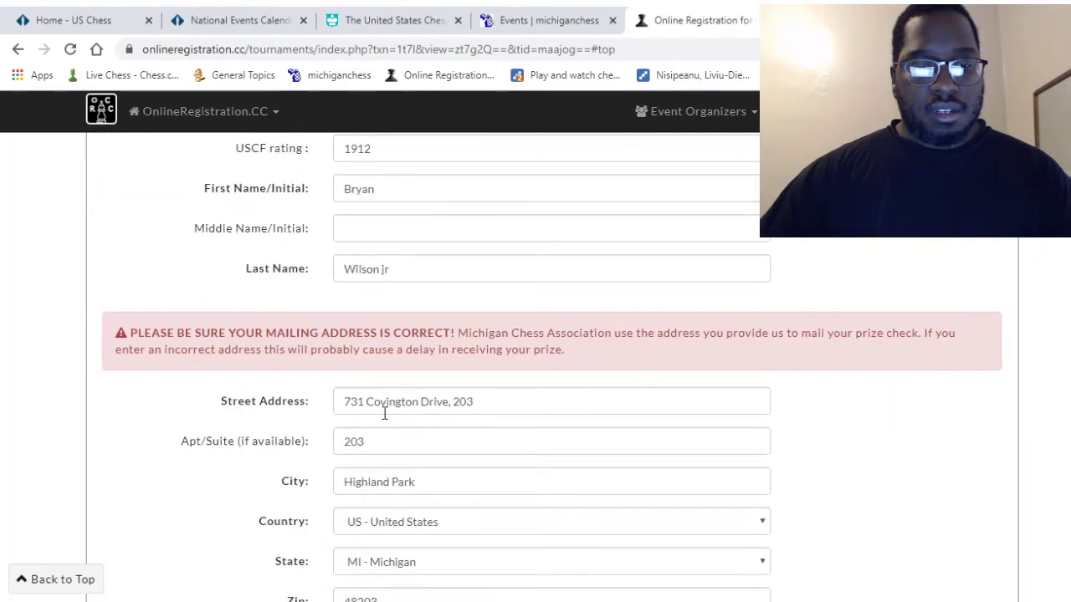
scroll(411, 415, down, 4)
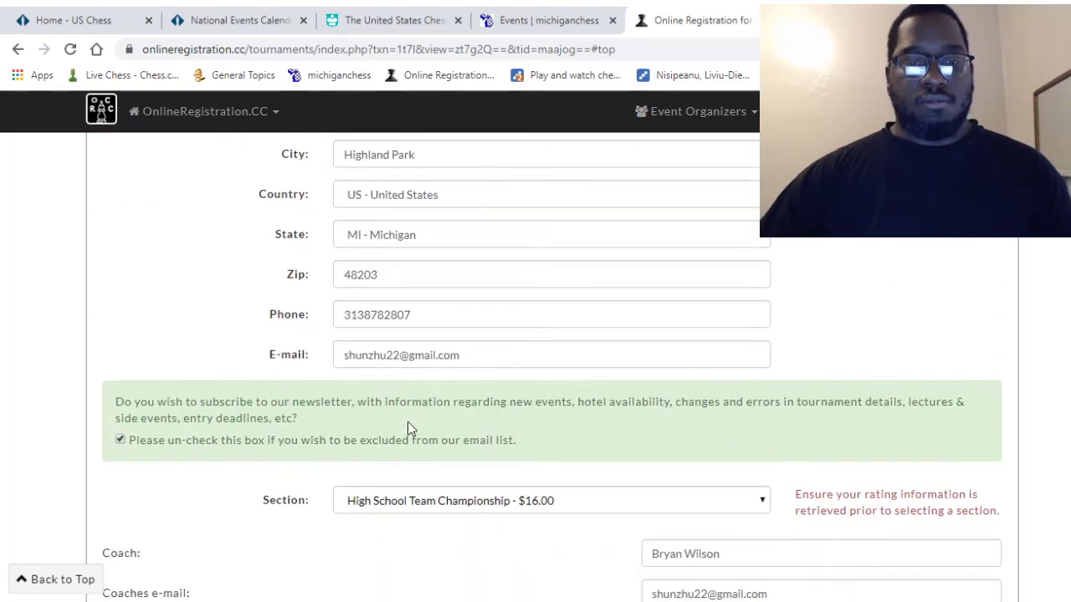
scroll(414, 427, down, 3)
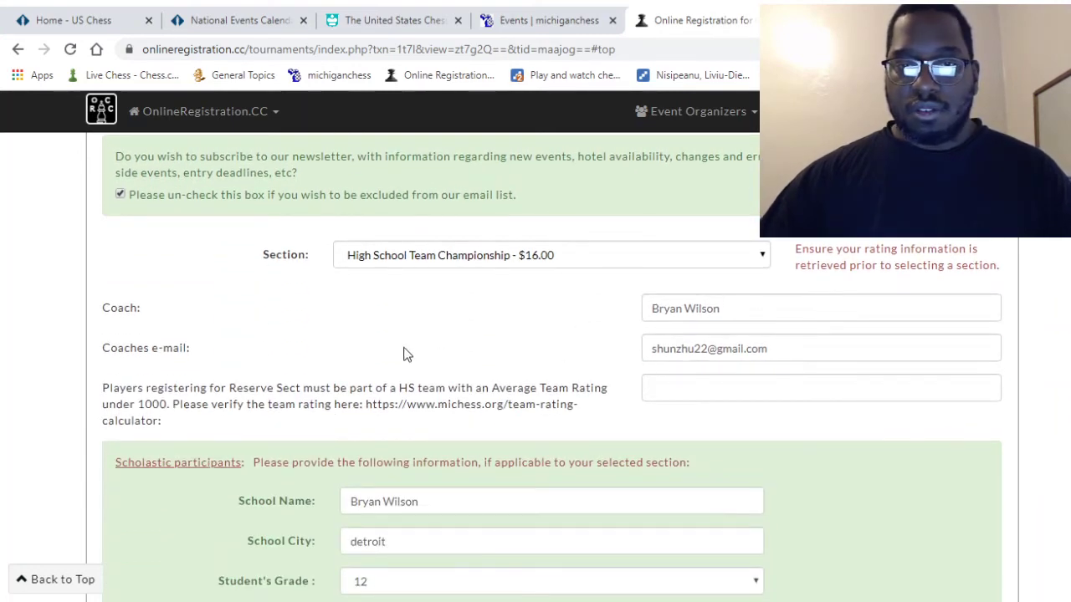
scroll(409, 359, down, 2)
scroll(408, 363, down, 1)
scroll(408, 362, down, 1)
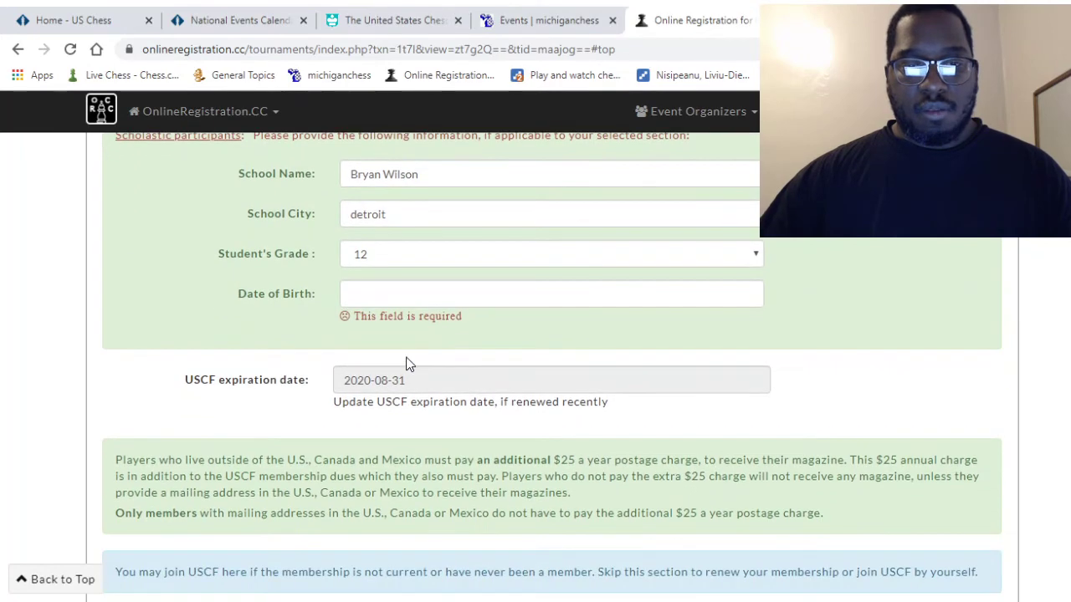
click(376, 297)
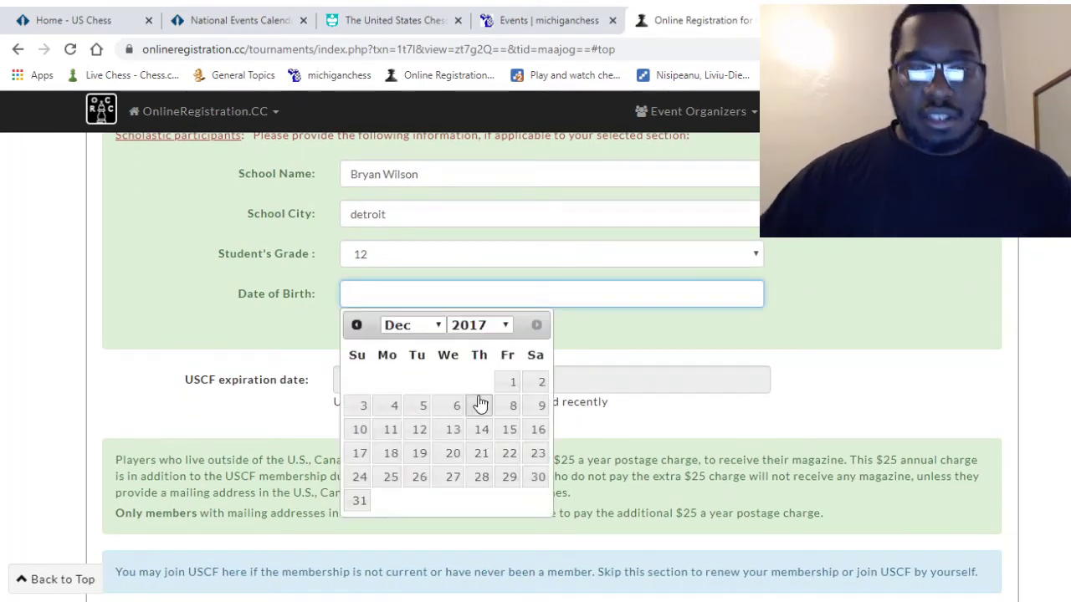
click(439, 326)
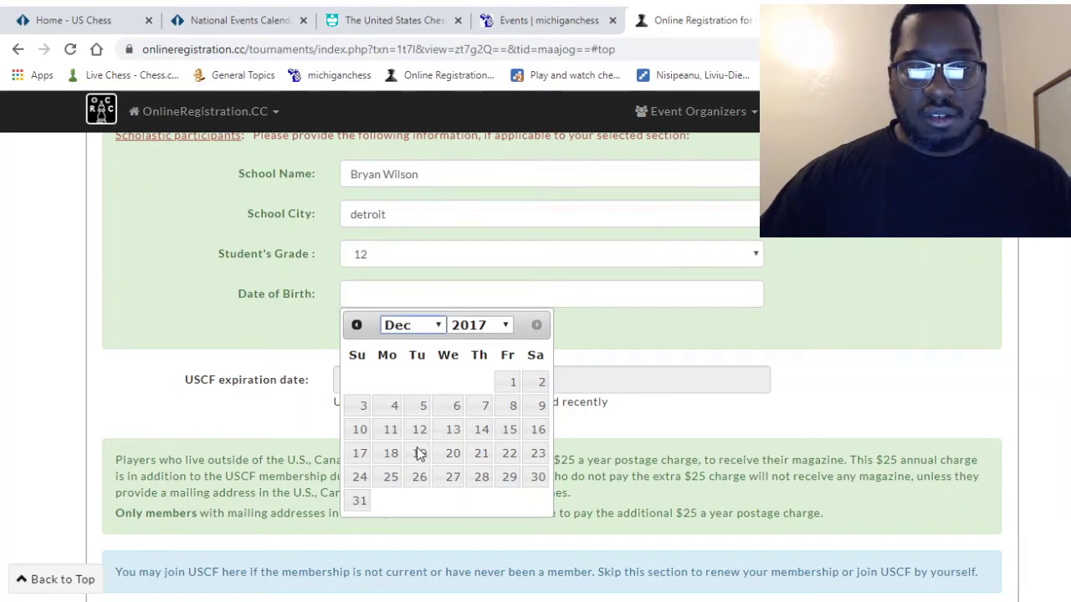
key(Up)
key(Up)
key(Up)
key(Up)
click(504, 326)
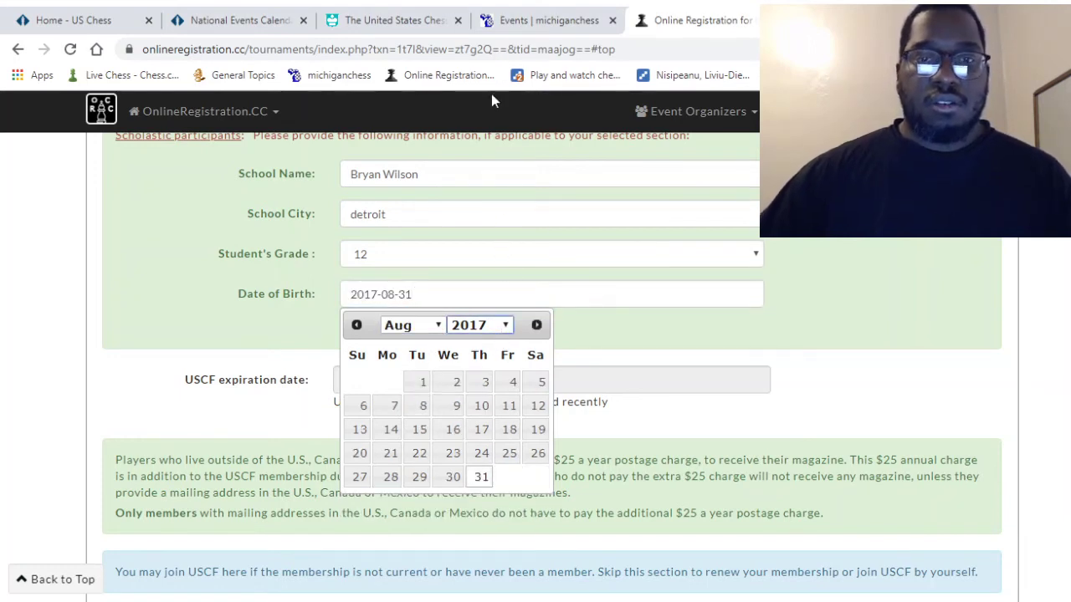
text(2002)
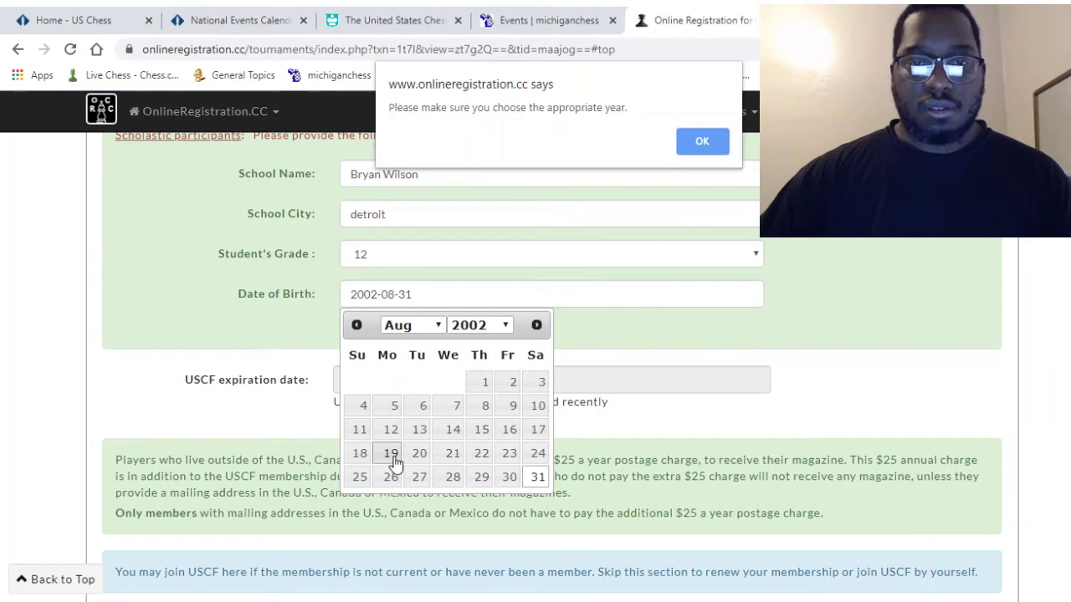
click(390, 456)
click(705, 143)
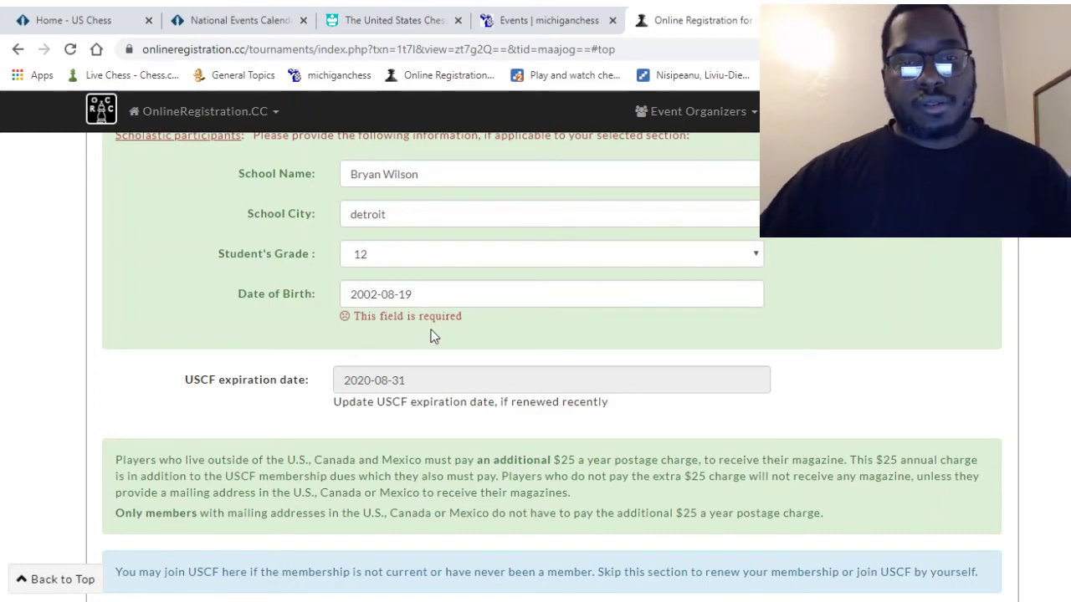
scroll(406, 376, down, 7)
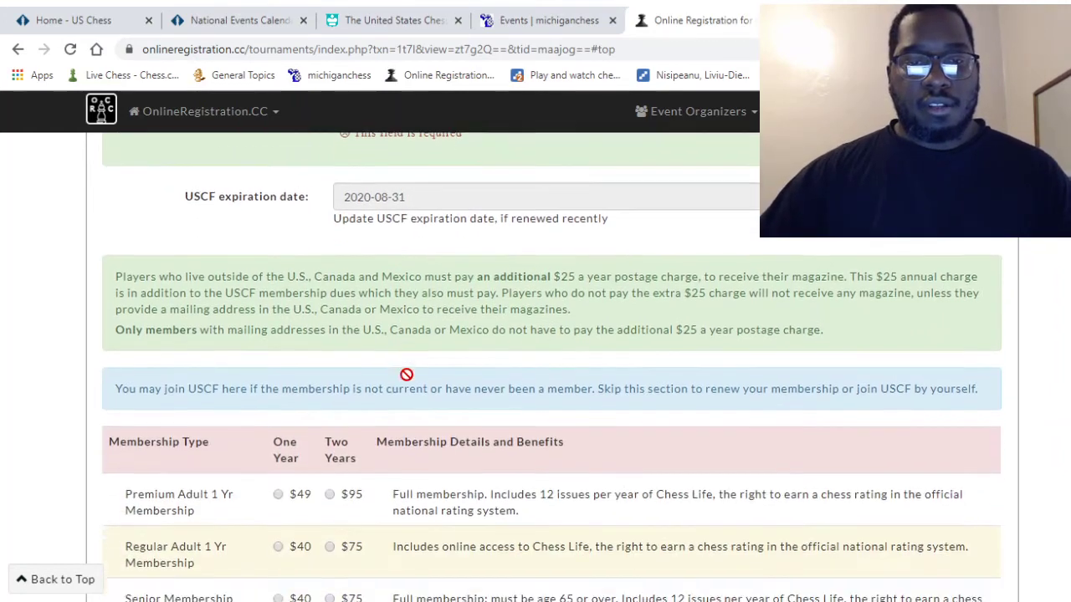
- Choose Male in the player's Gender dropdown
scroll(407, 383, down, 5)
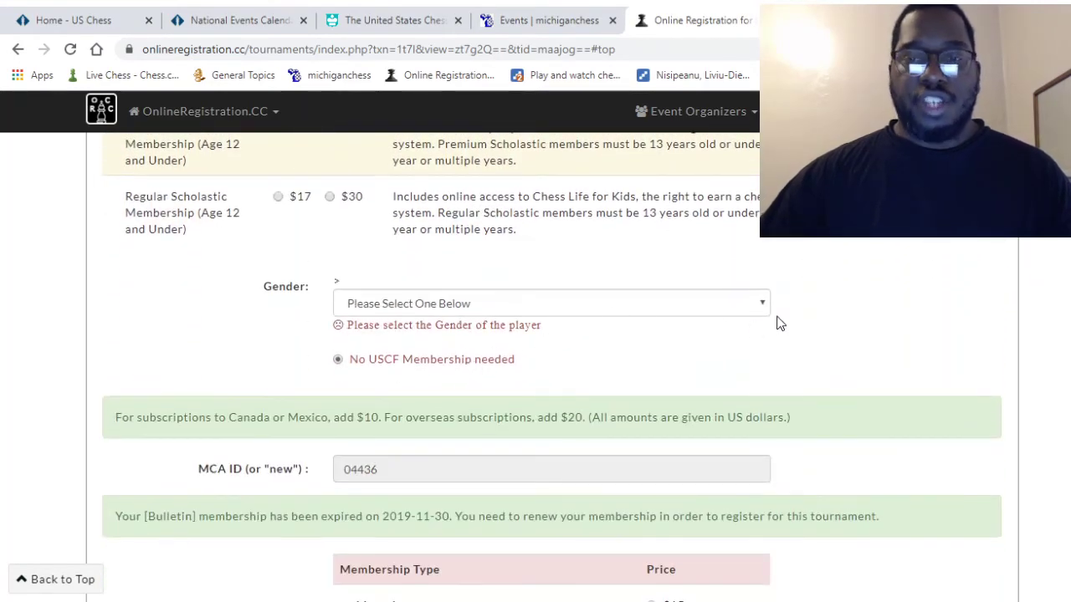
click(766, 306)
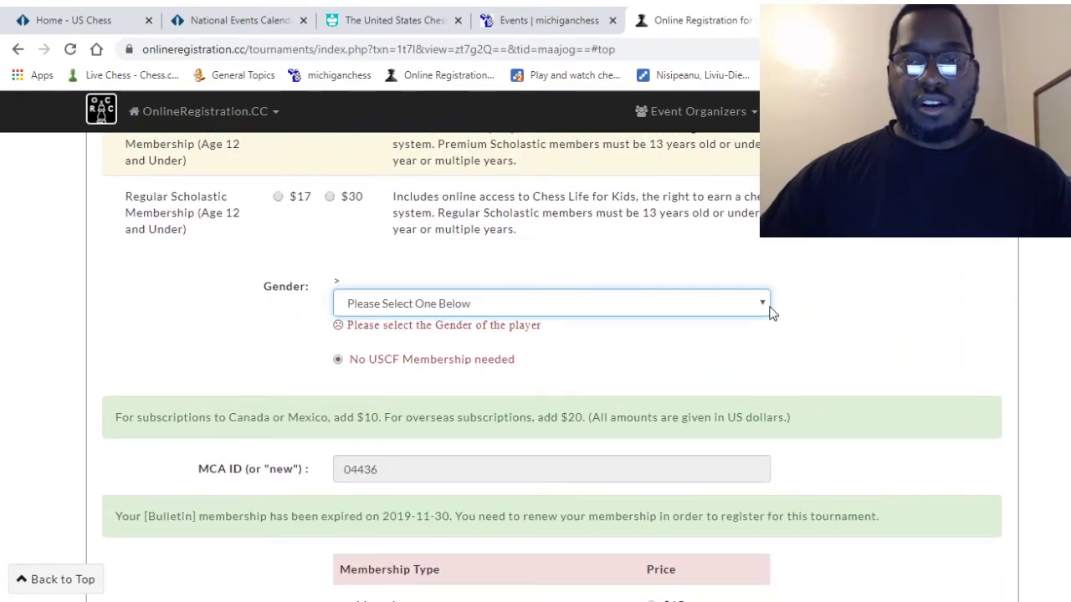
click(378, 338)
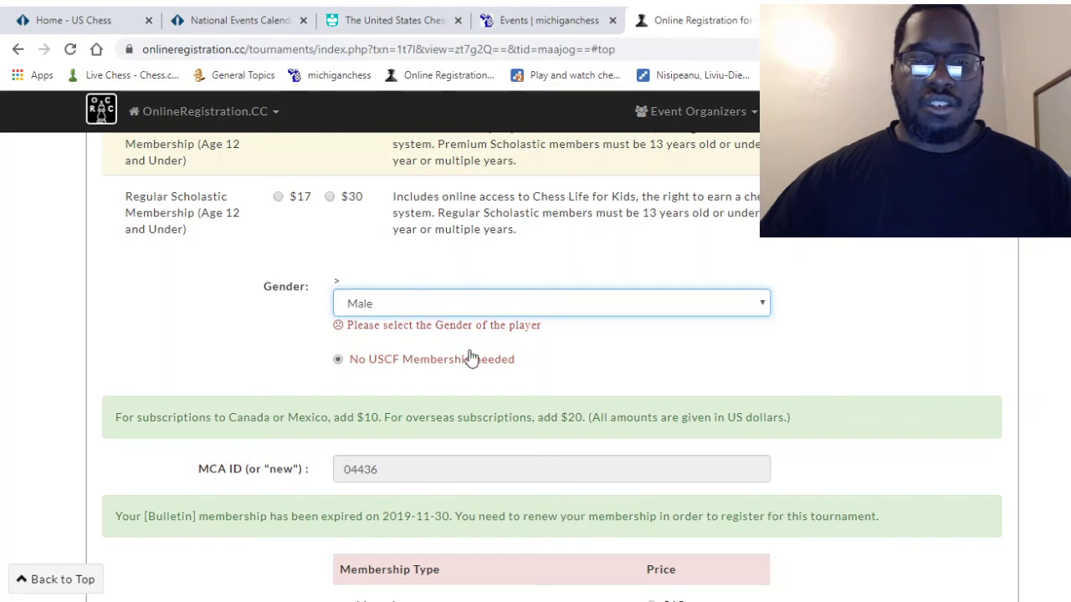
scroll(471, 358, down, 1)
scroll(471, 358, down, 8)
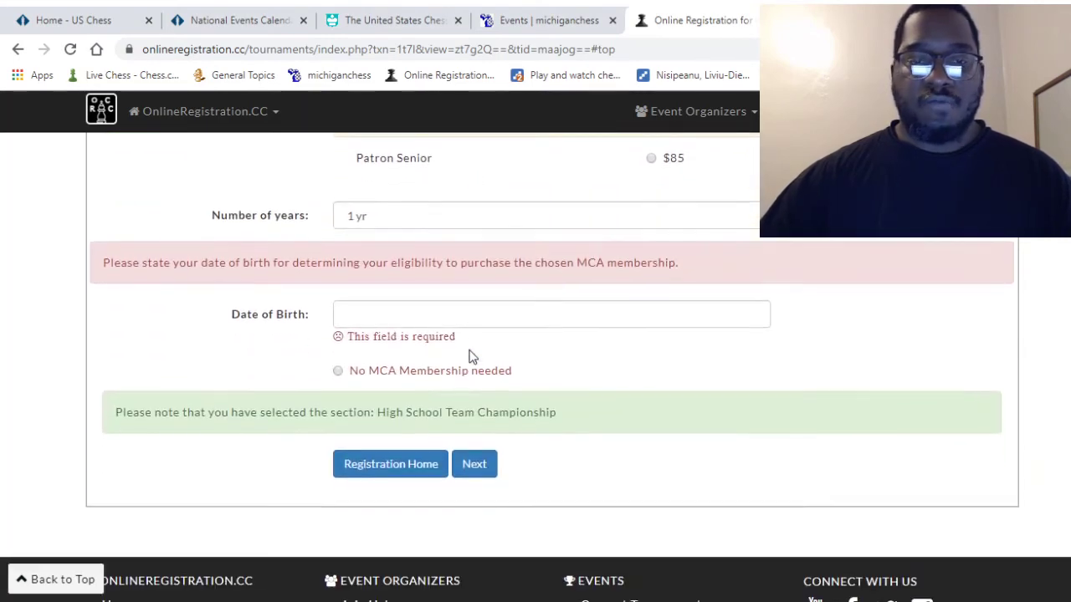
click(412, 315)
text(1978)
key(BackSpace)
key(BackSpace)
key(BackSpace)
key(BackSpace)
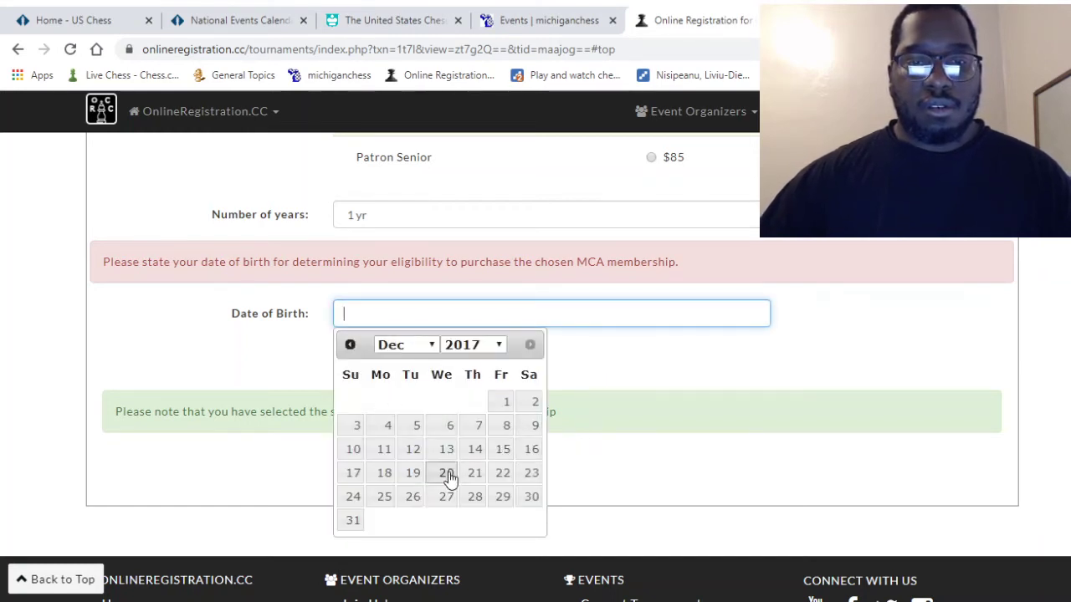
text(1978)
key(BackSpace)
key(BackSpace)
key(BackSpace)
key(BackSpace)
click(501, 346)
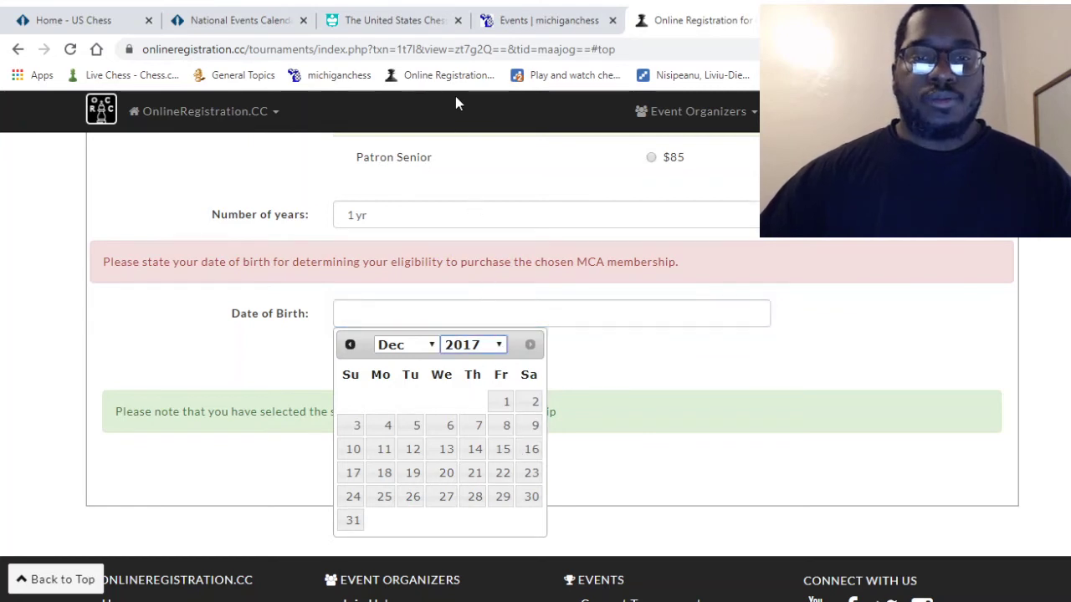
click(433, 346)
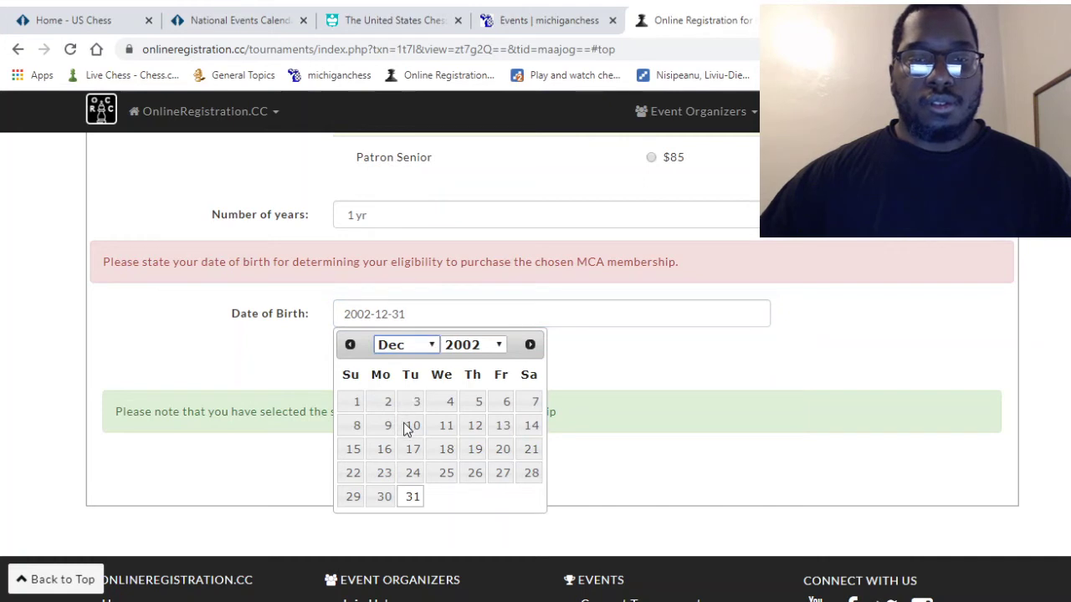
text(aug)
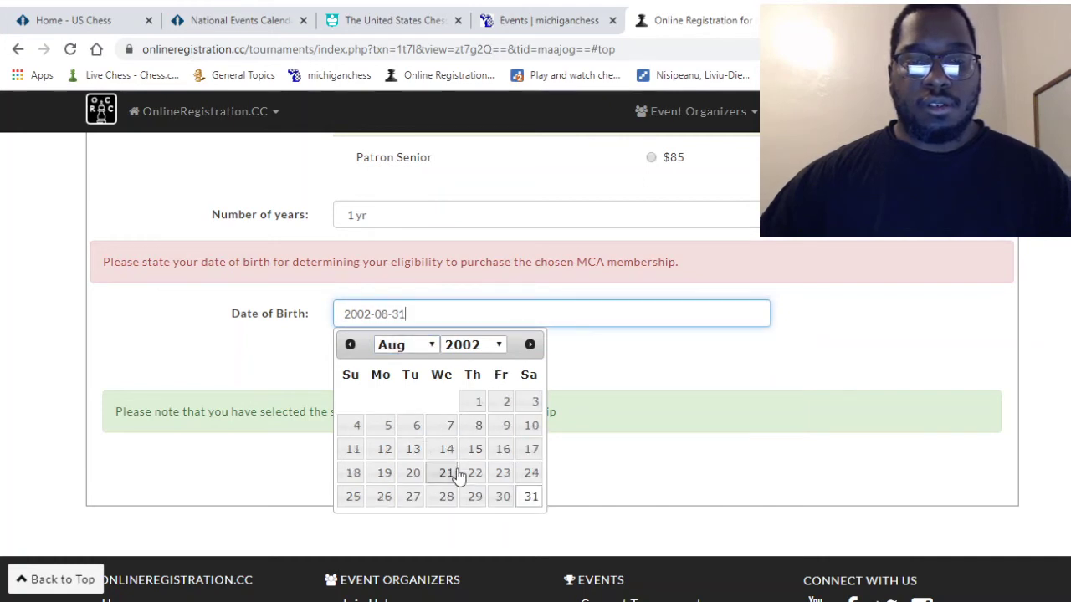
click(390, 479)
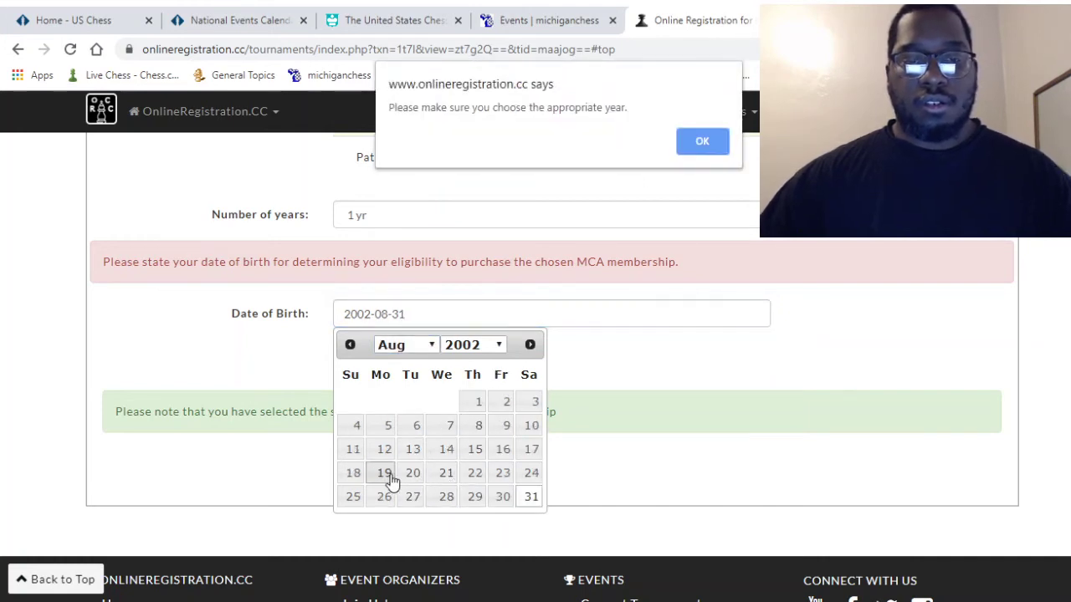
click(714, 146)
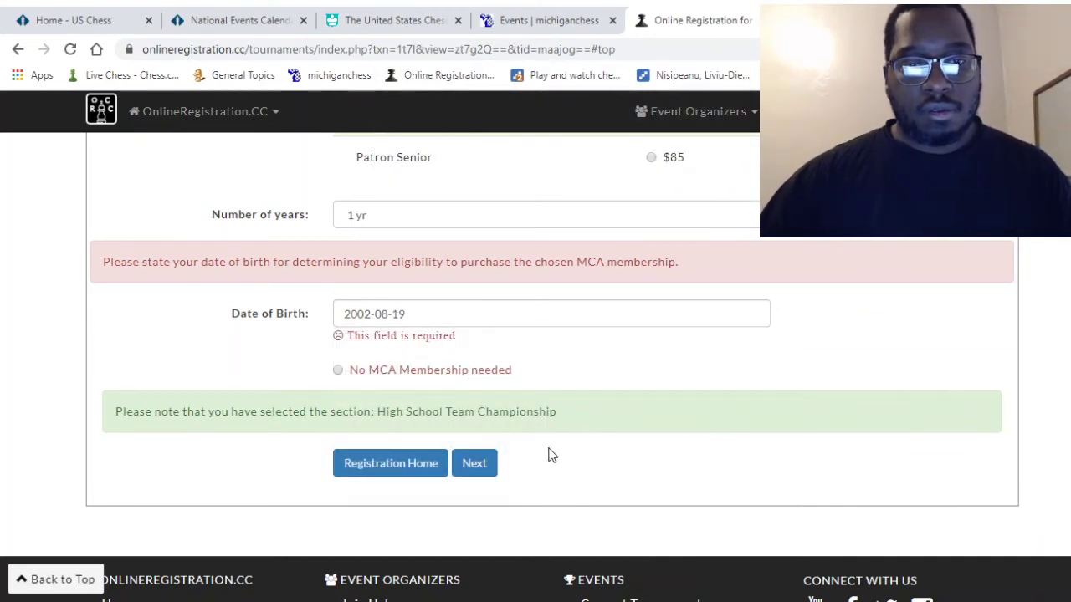
click(475, 468)
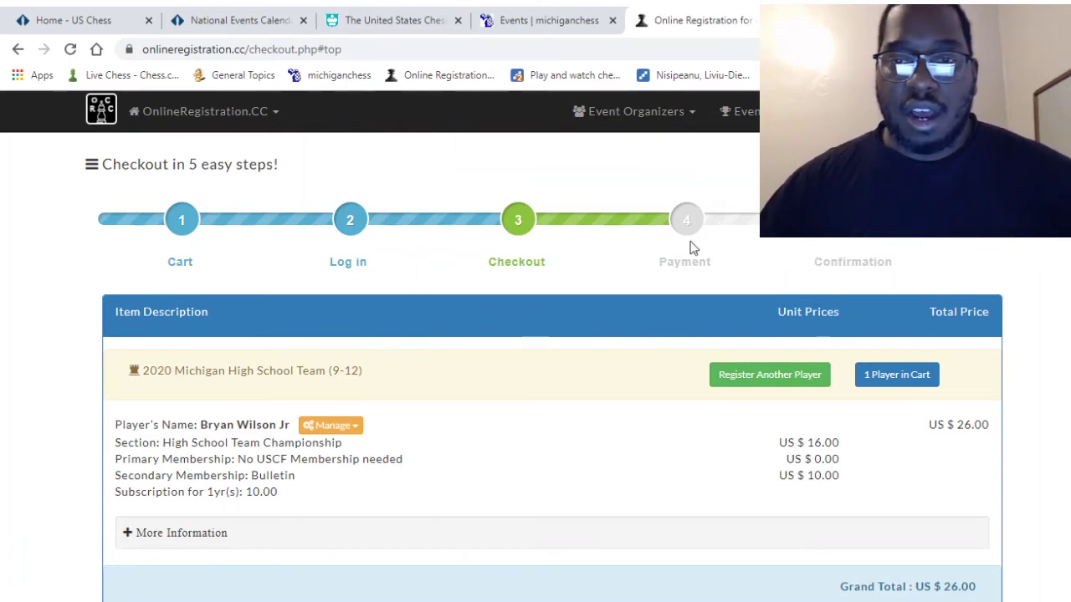
scroll(581, 437, down, 1)
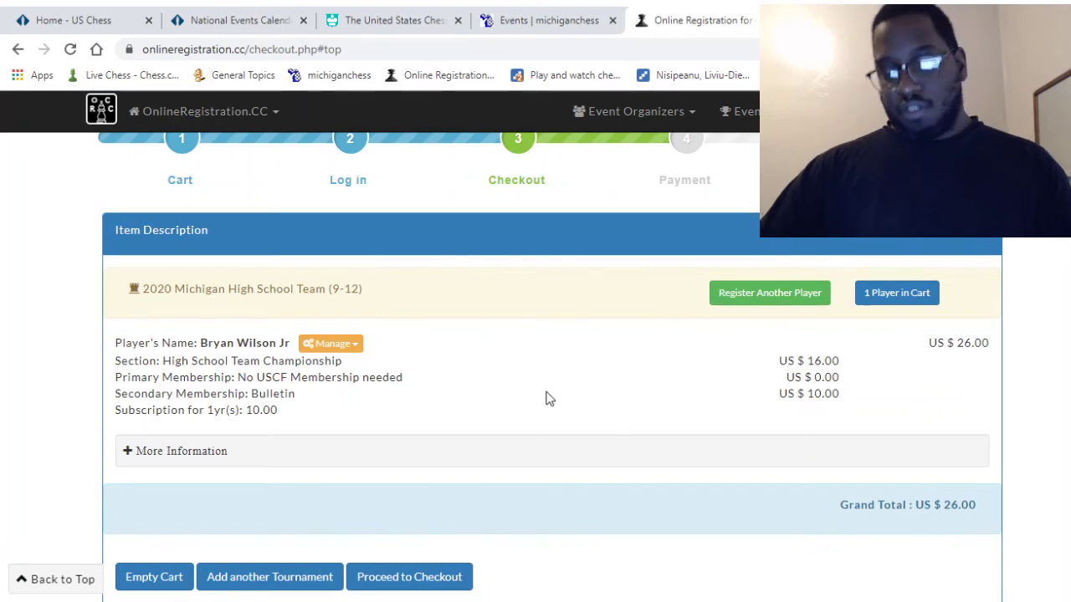
scroll(545, 398, down, 1)
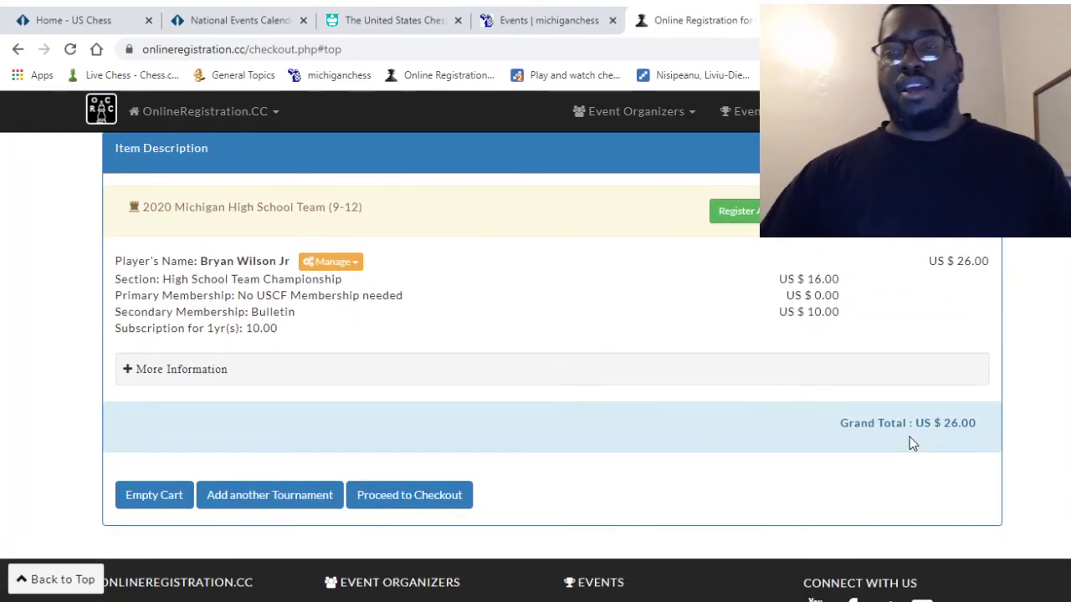
scroll(528, 304, up, 2)
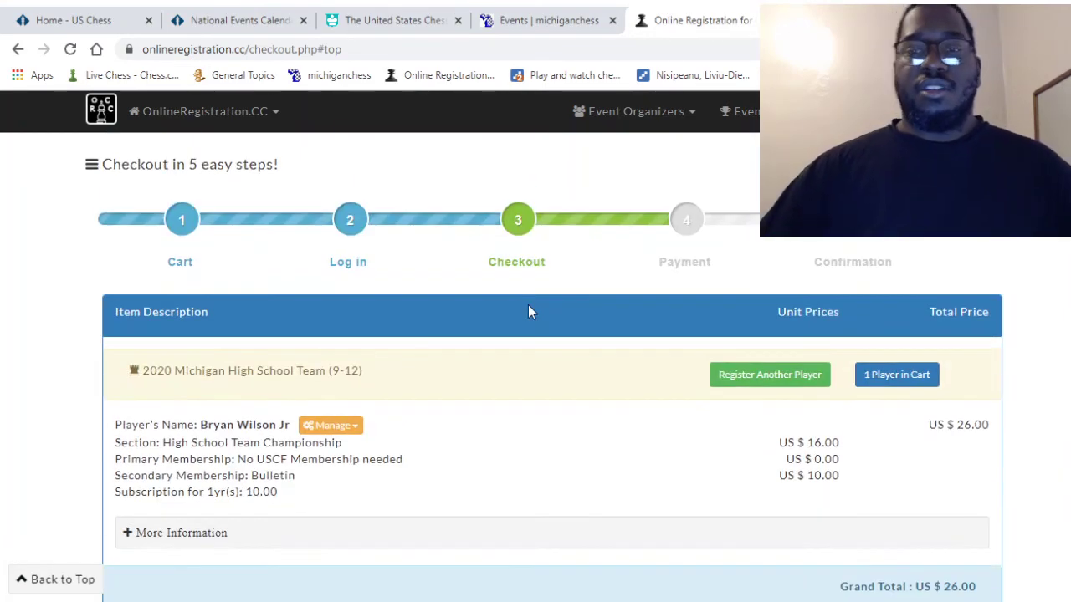